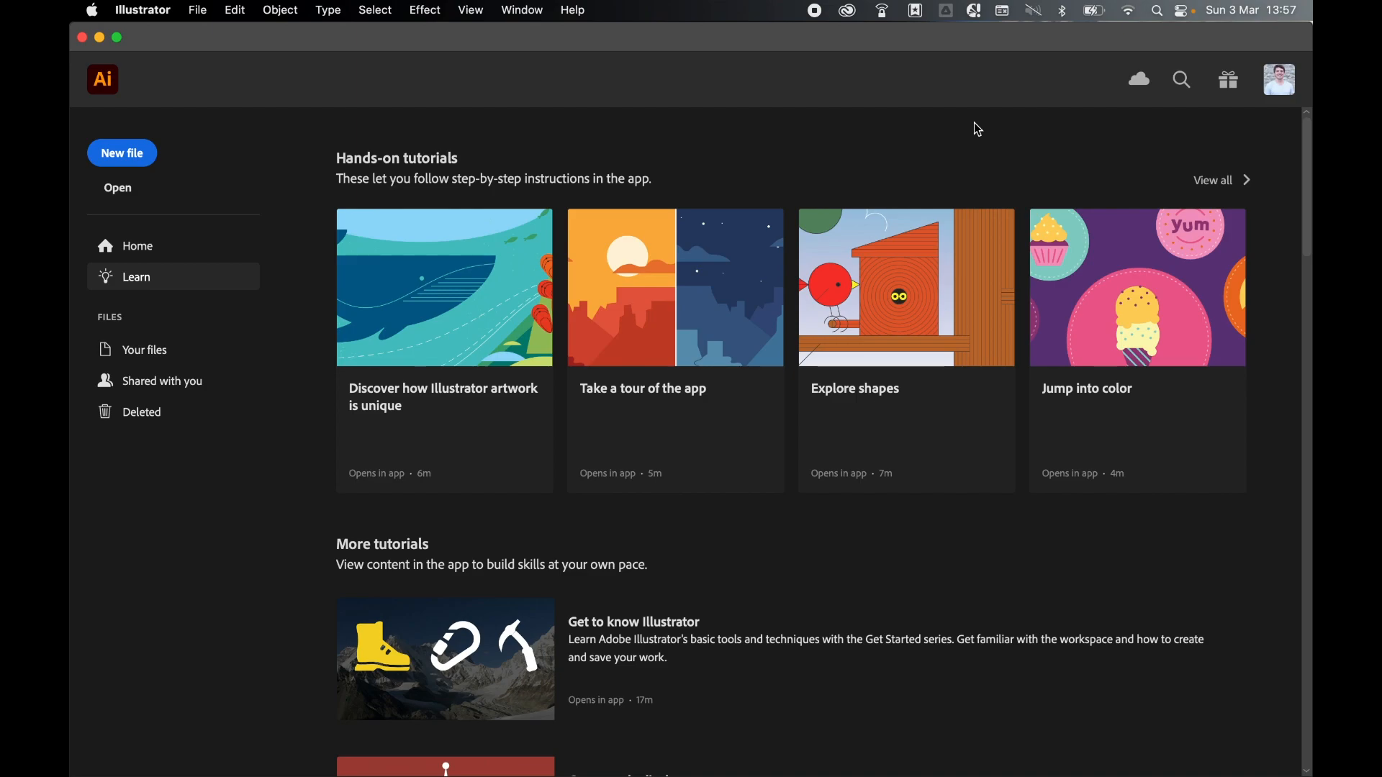
Create a new Letter print document in landscape orientation, 279.4 x 215.9 mm, with CMYK color and 300 ppi raster effects
left_click(202, 10)
left_click(210, 37)
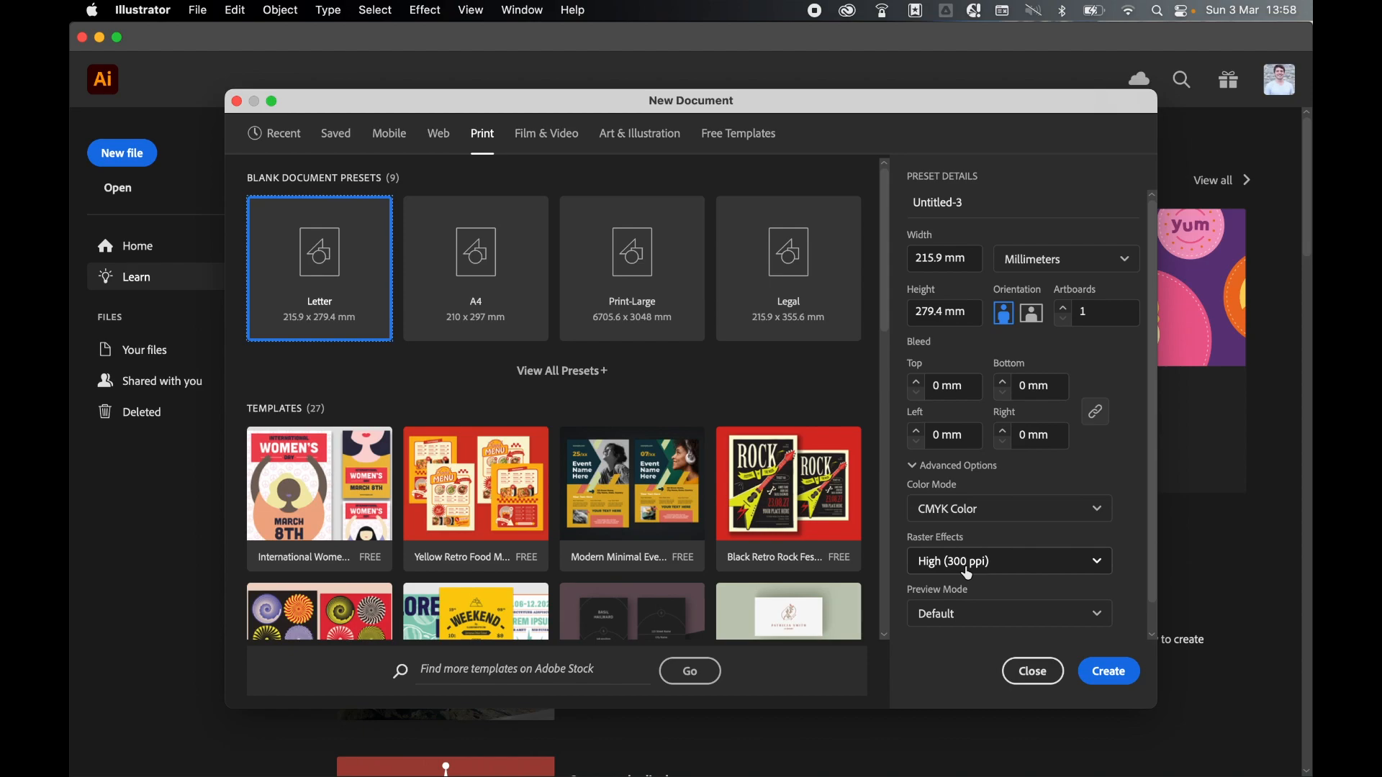
left_click(1034, 313)
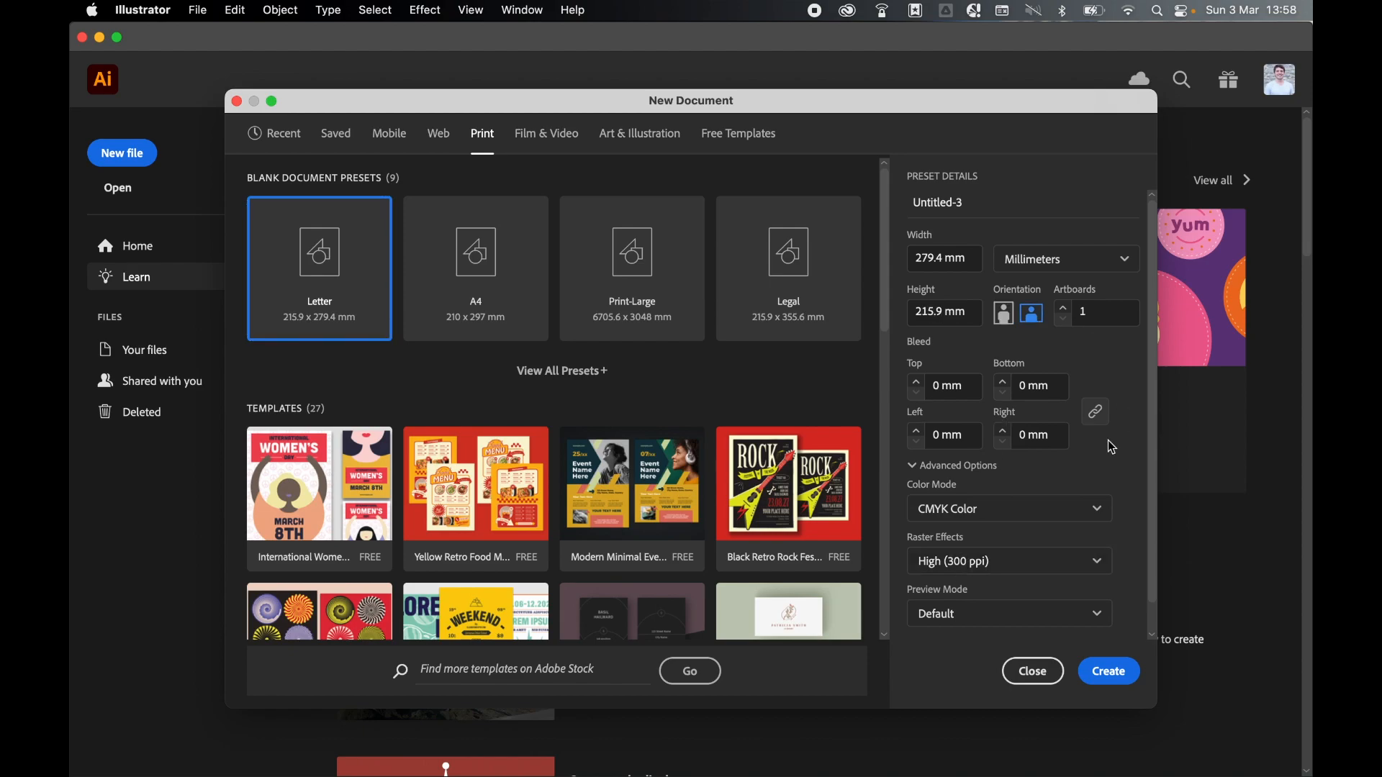
left_click(1110, 678)
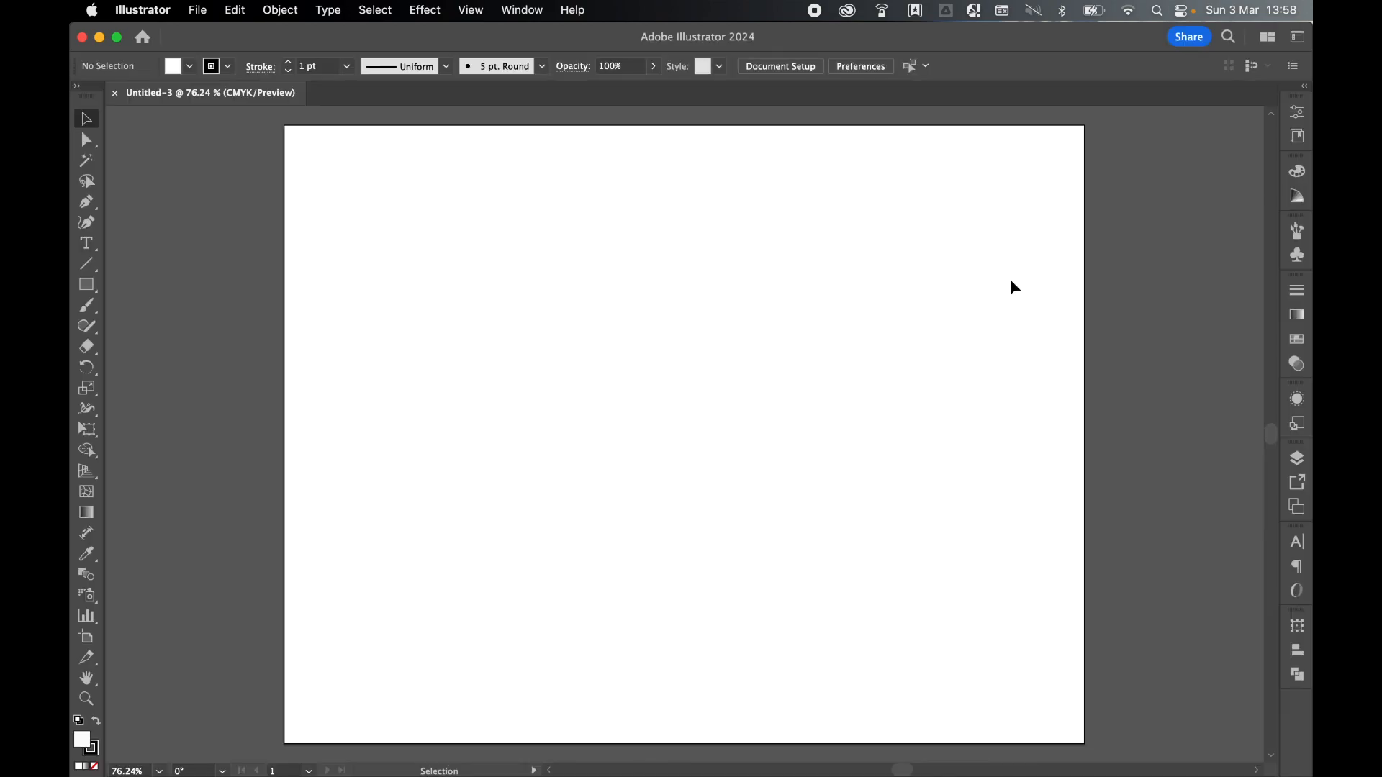
Add the point text "CHEEKY" near the middle of the artboard
left_click(86, 243)
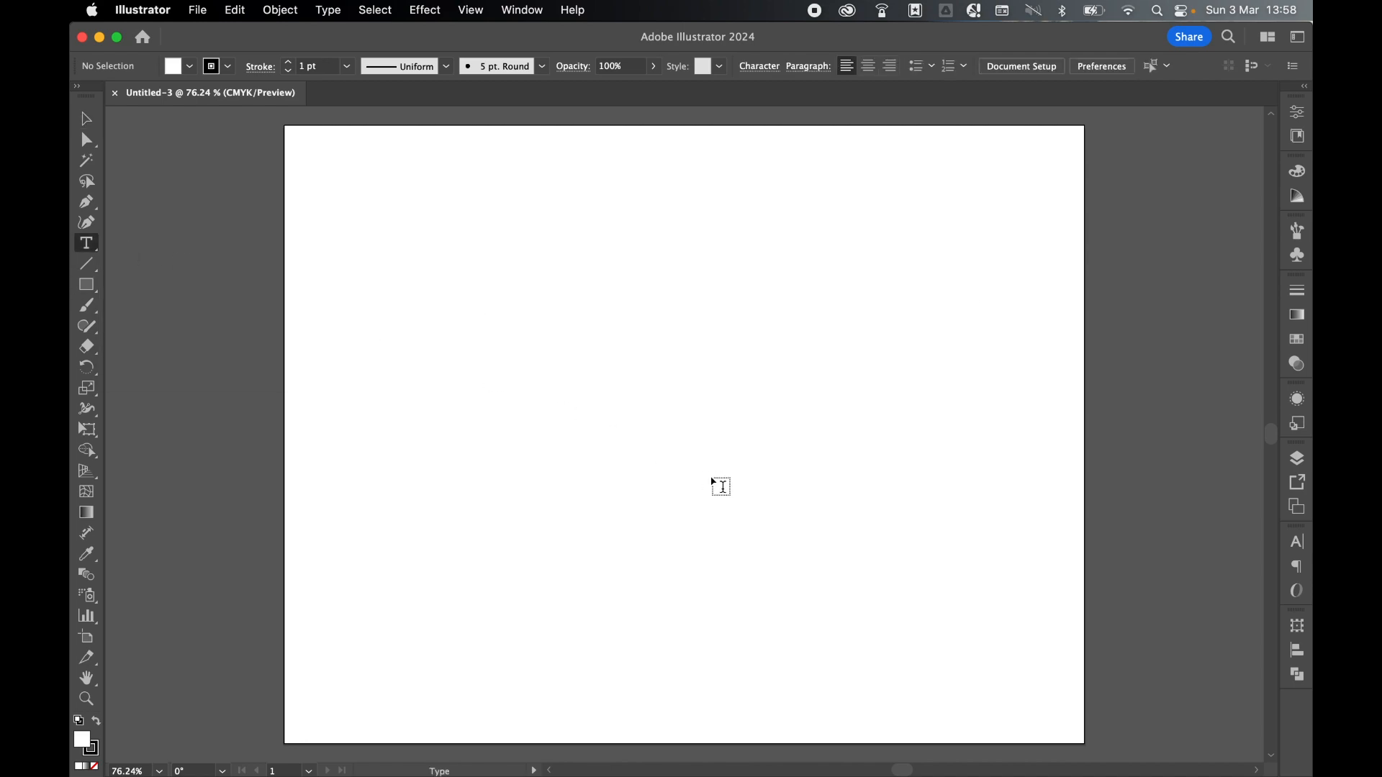
left_click(638, 457)
type("CHEEKY")
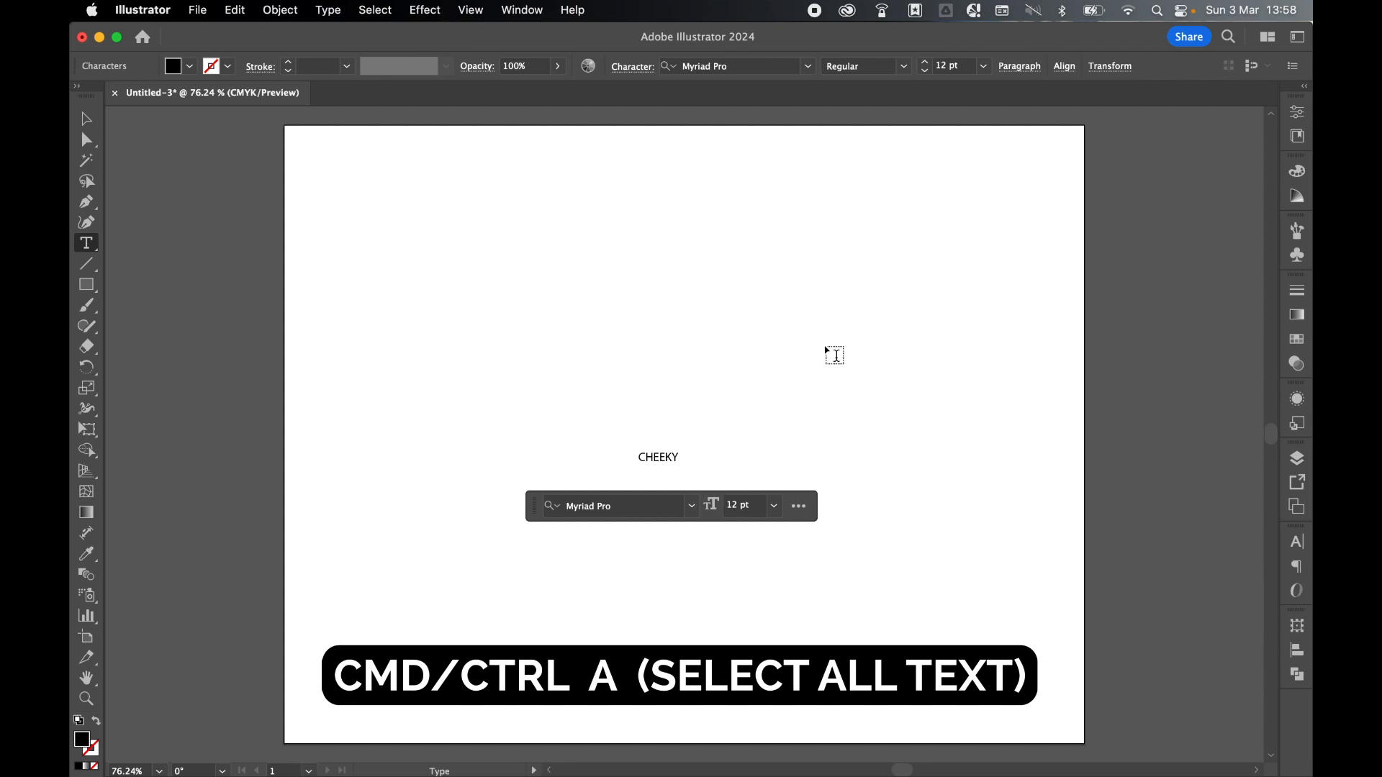
Change the font of all the CHEEKY text to Bemio Italic
key("super+a")
left_click(1297, 542)
left_click(1166, 518)
type("BEMIO")
key("Down")
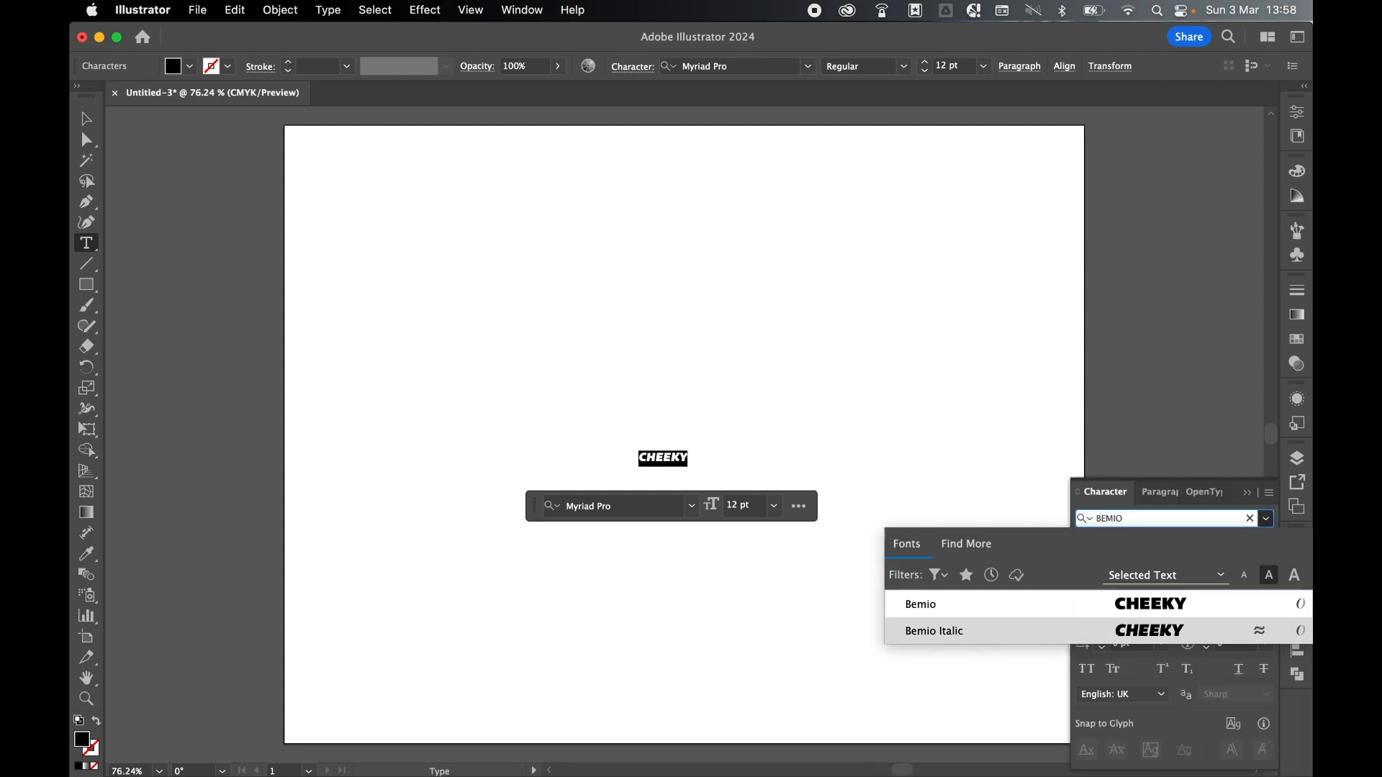
key("Return")
key("Escape")
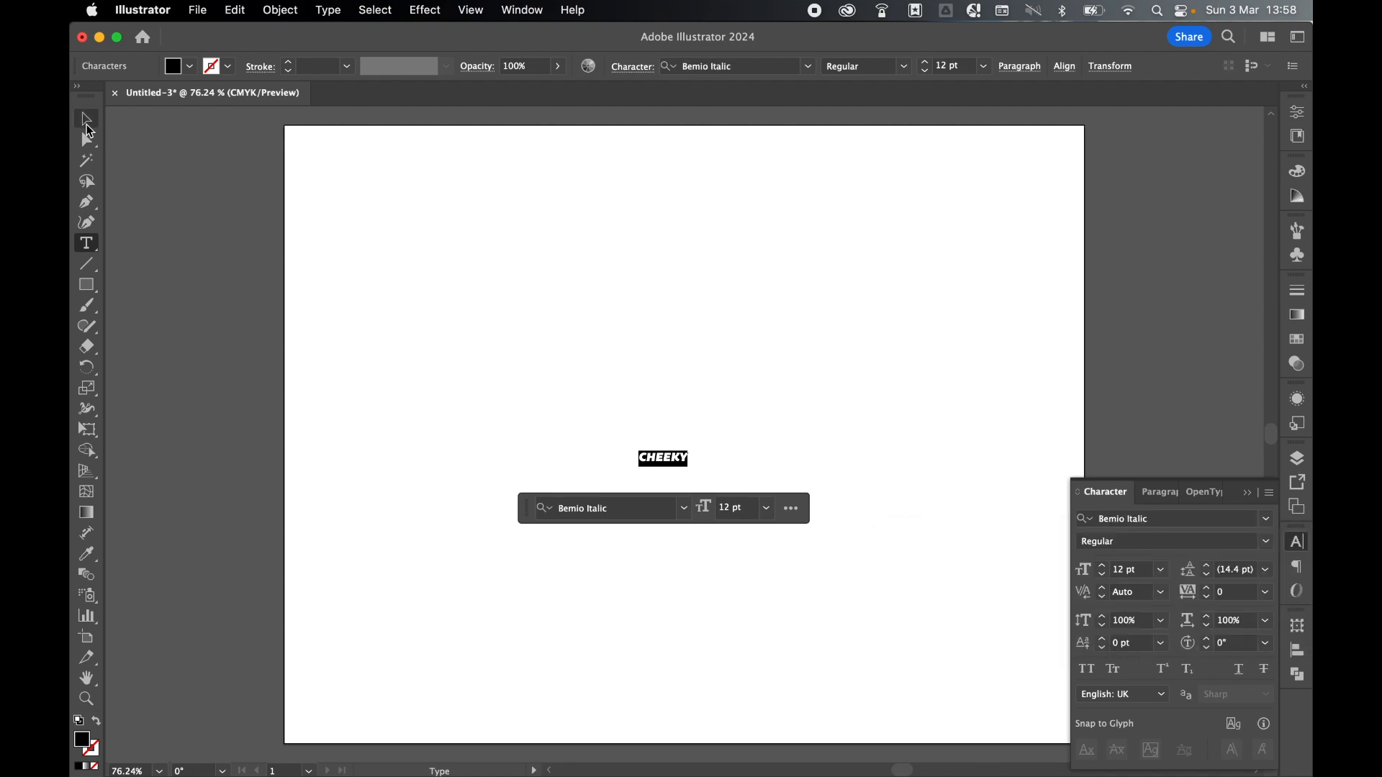
Scale the CHEEKY text up to about 146 pt and center it horizontally and vertically on the artboard
left_click_drag(689, 451, 983, 361)
left_click_drag(638, 467, 372, 677)
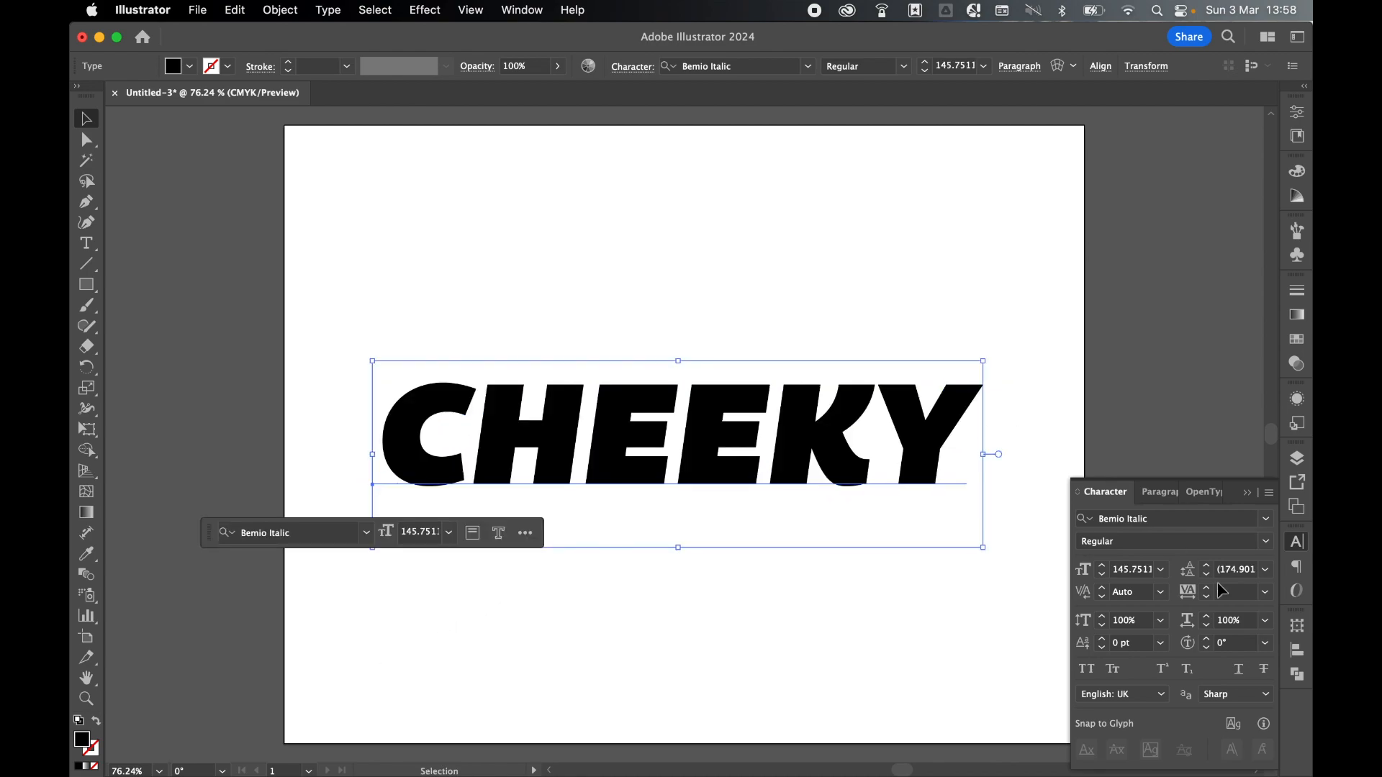
left_click(1297, 652)
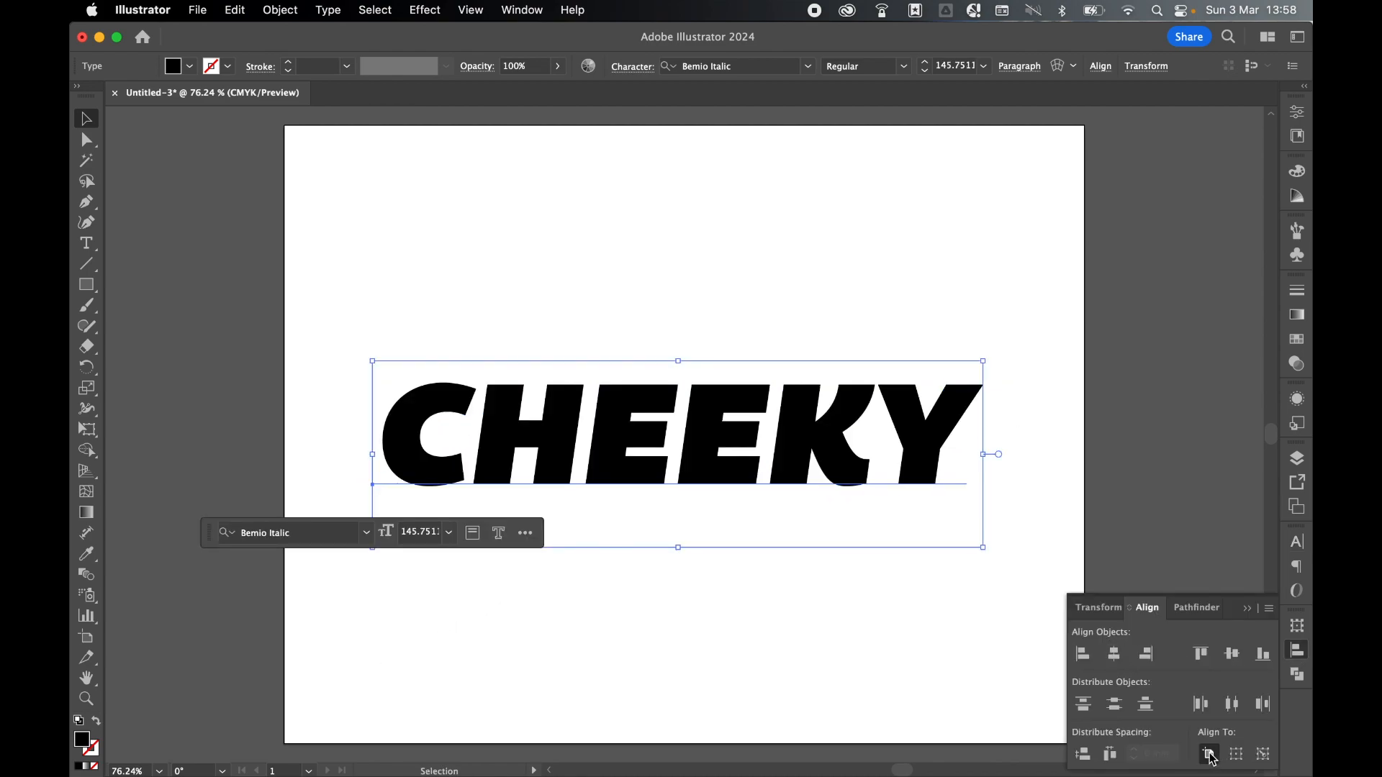
left_click(1115, 654)
left_click(1234, 654)
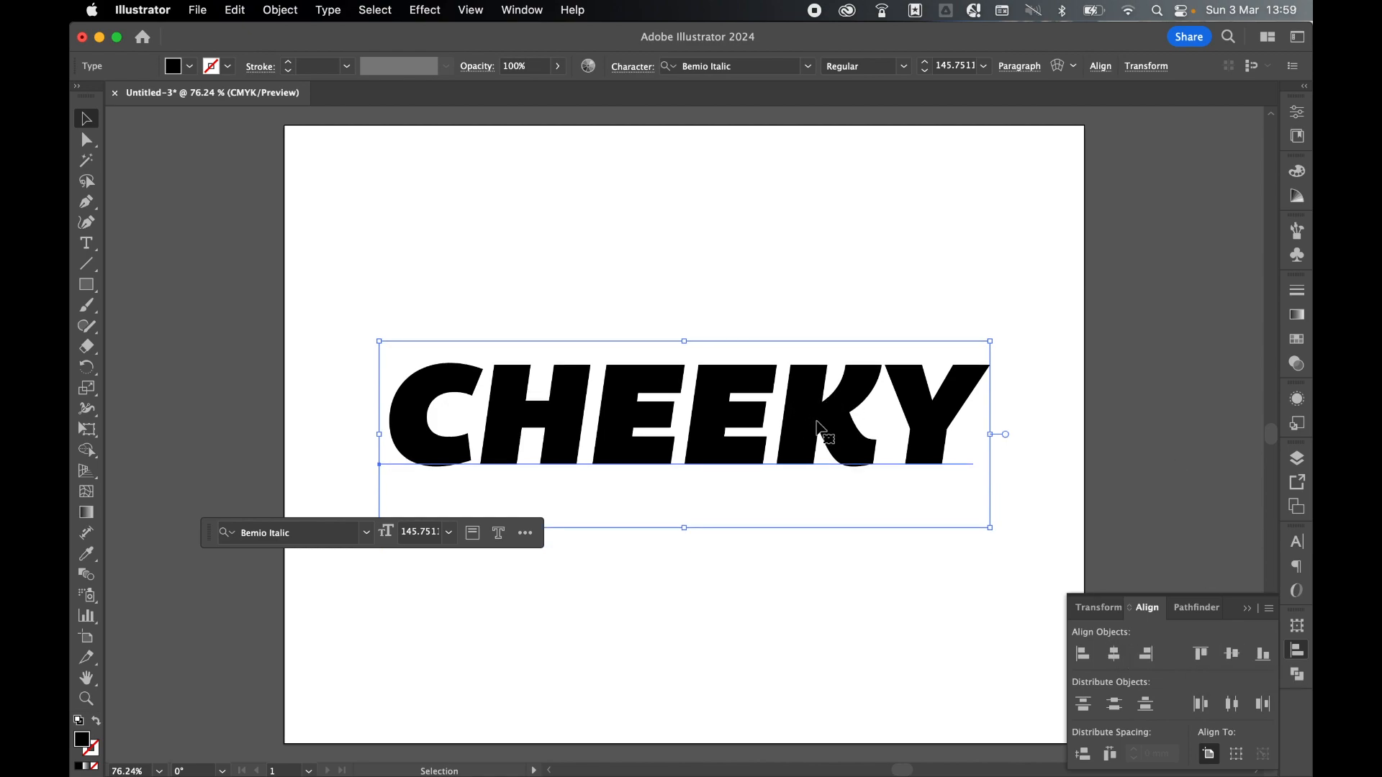
Remove the black fill from the characters of the CHEEKY text through its appearance attributes
left_click(522, 10)
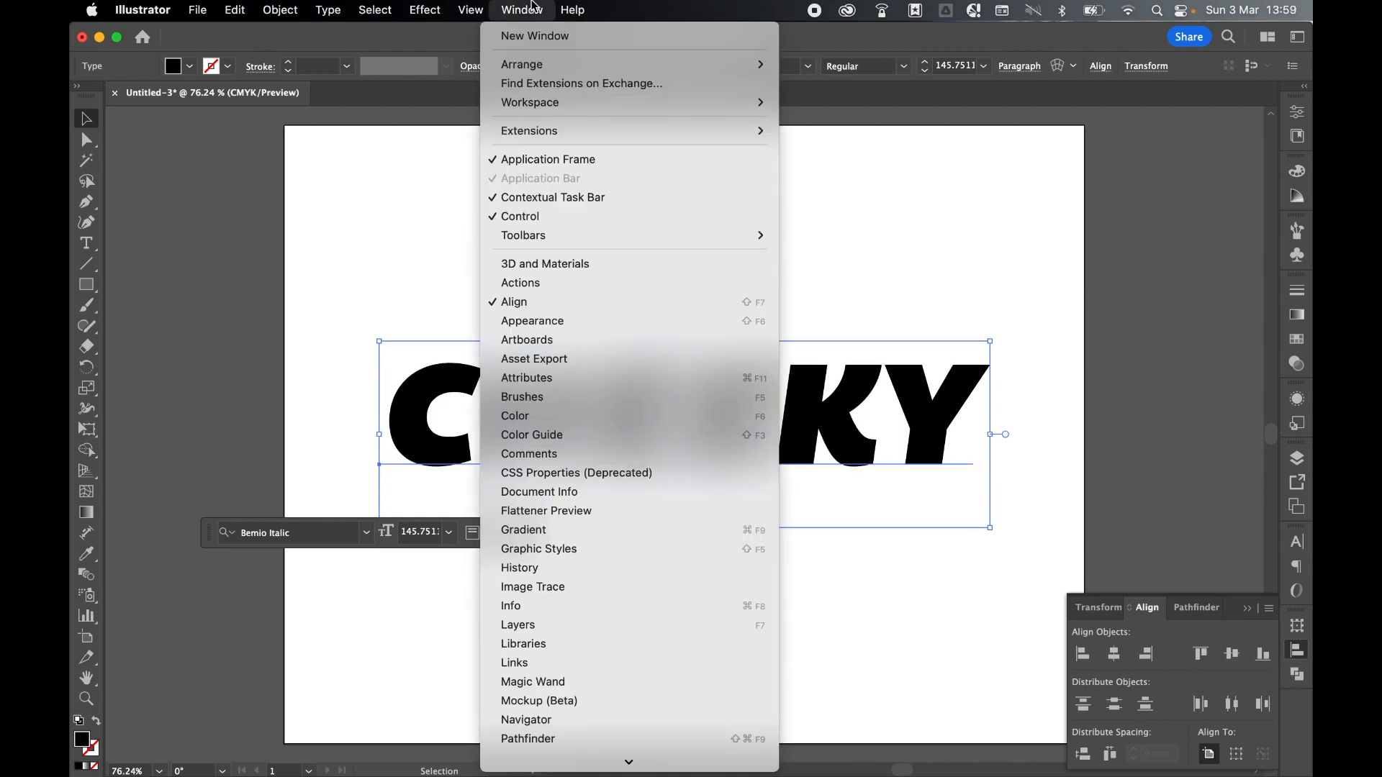
left_click(547, 320)
double_click(1151, 442)
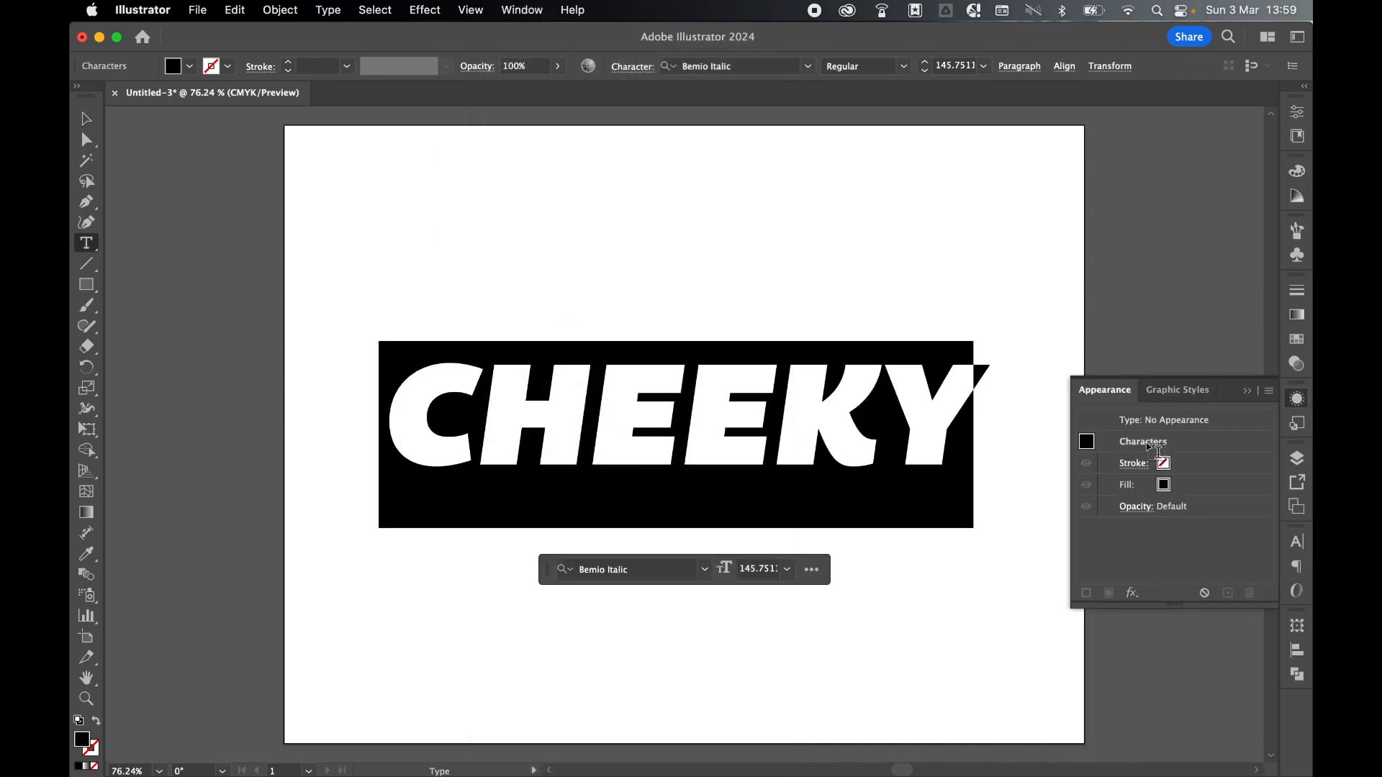
left_click(1152, 485)
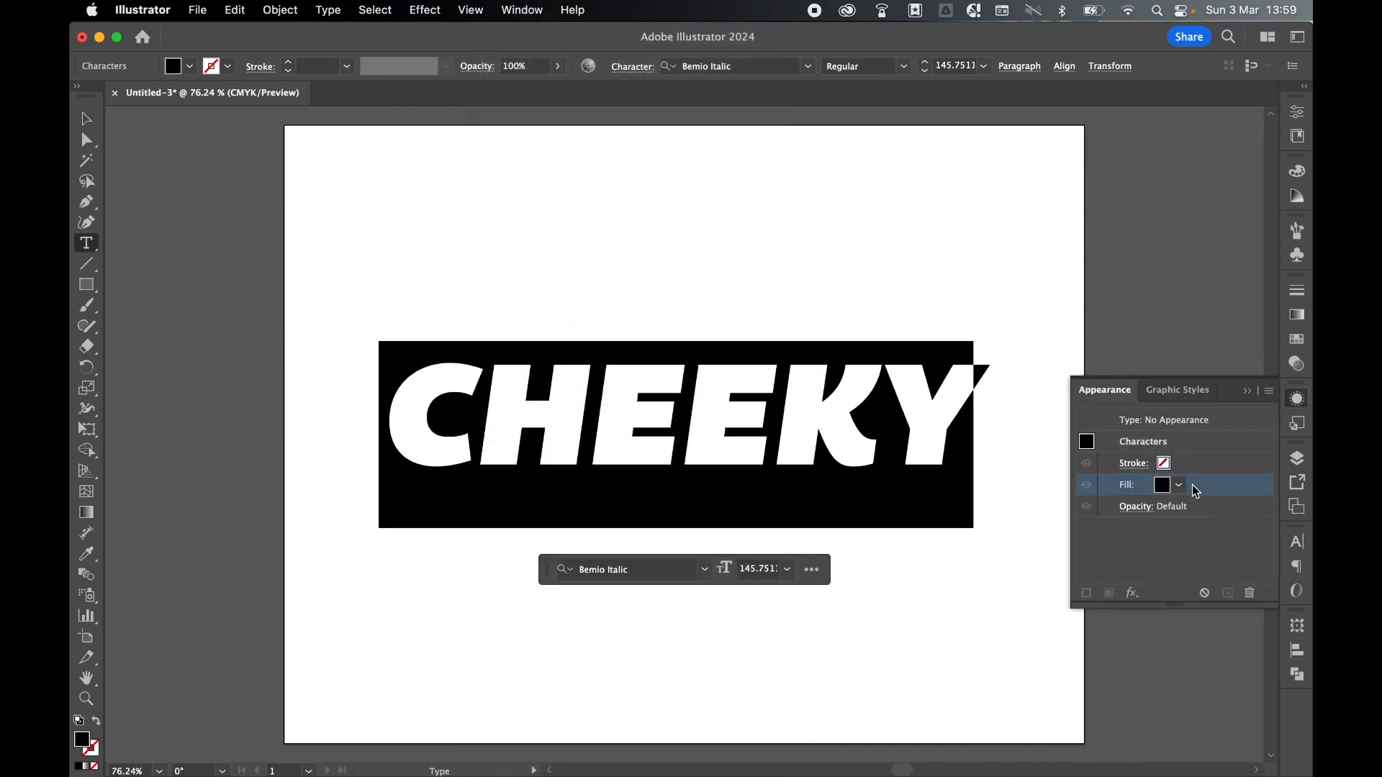
left_click(1259, 594)
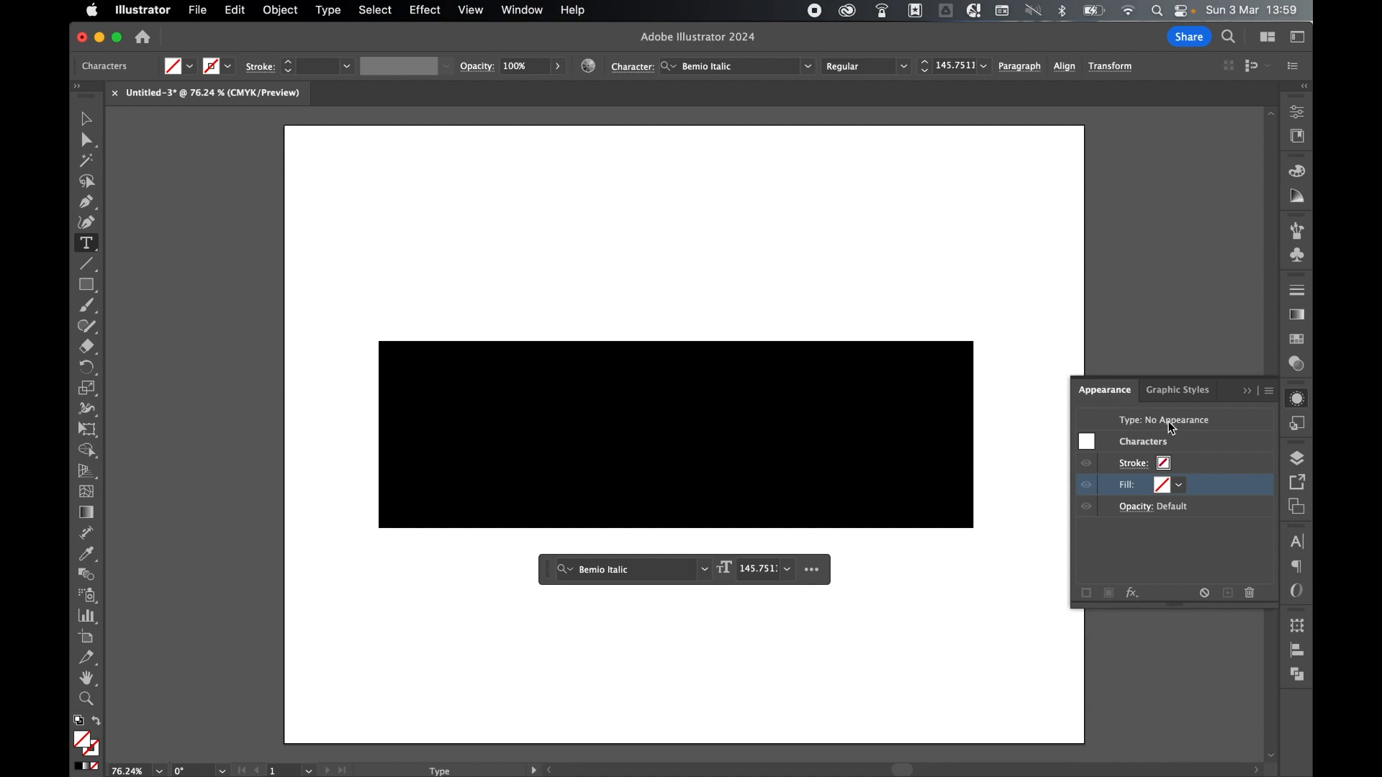
Add a new fill to the CHEEKY type object and apply the White, Black gradient swatch to it
left_click(1170, 423)
left_click(1170, 441)
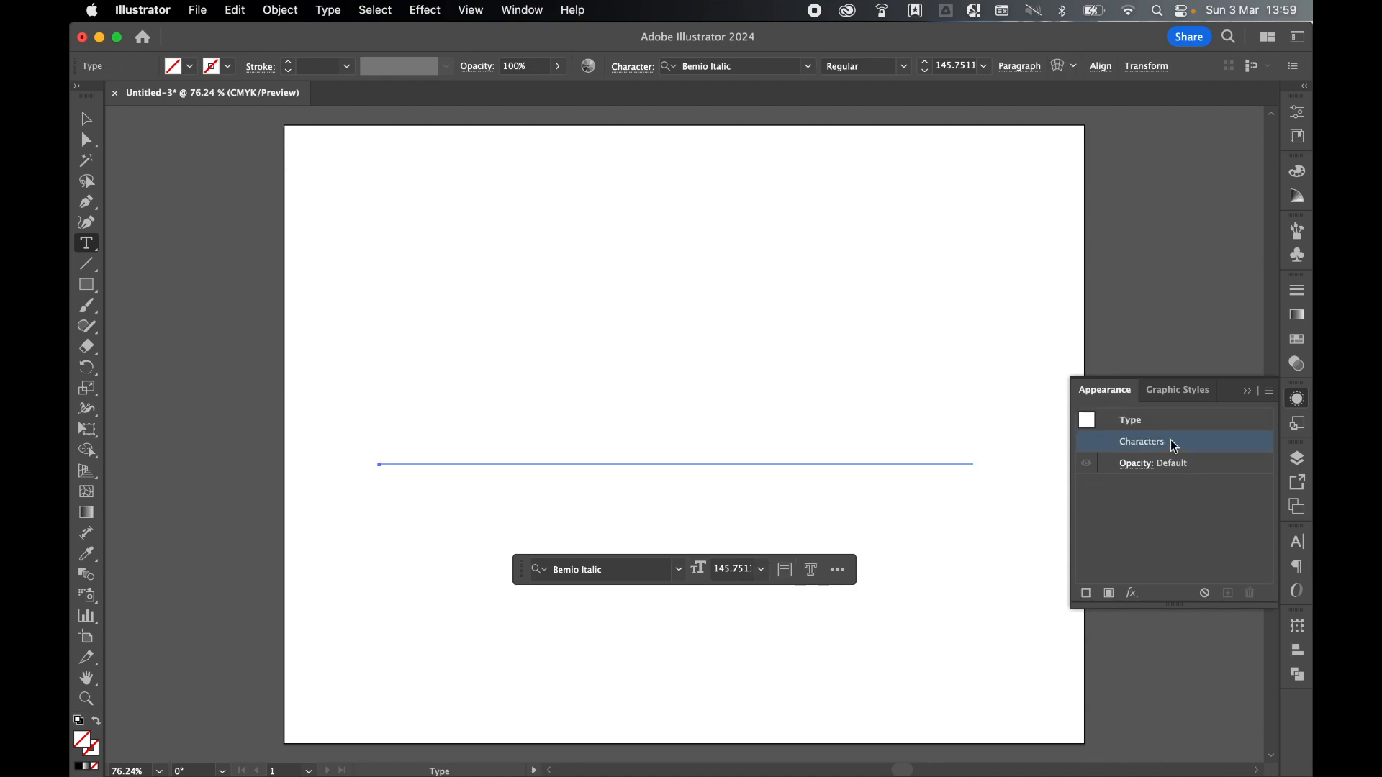
left_click(1109, 595)
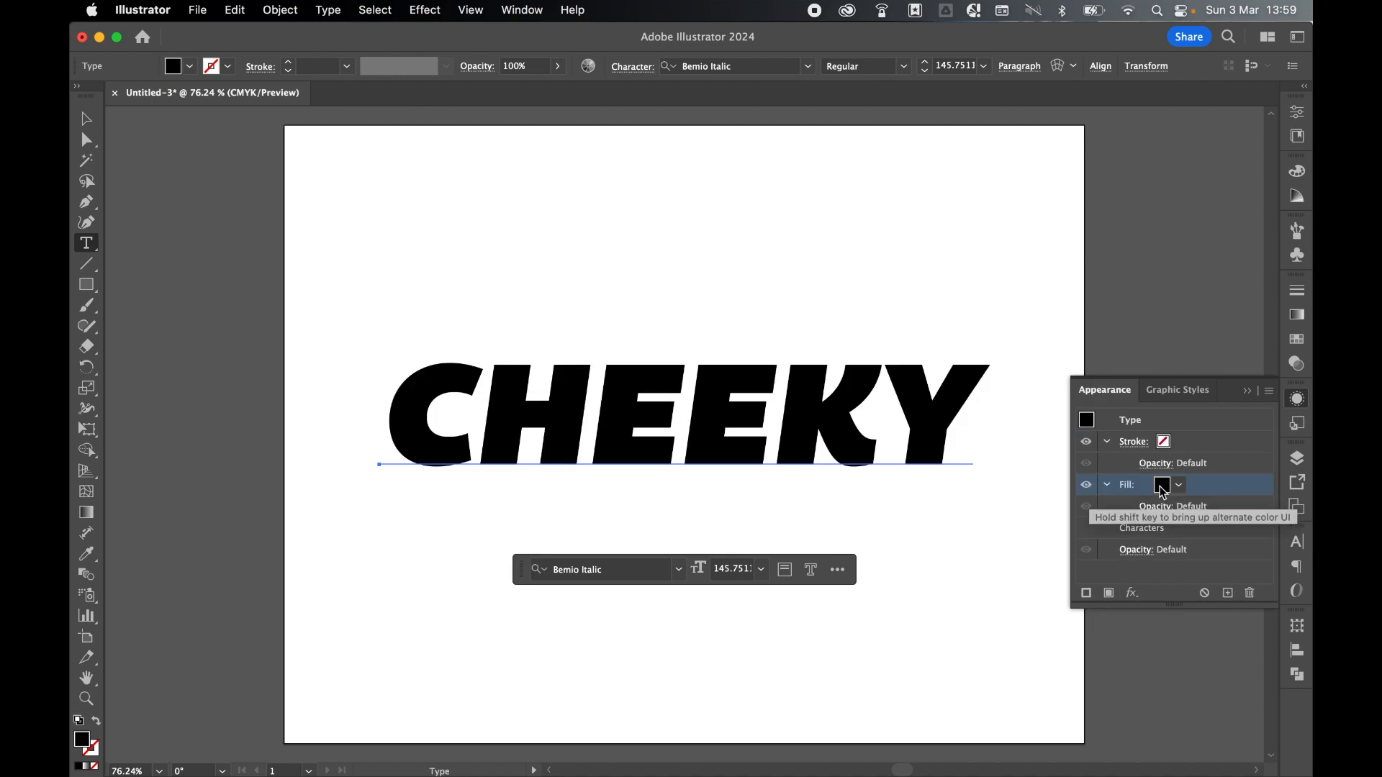
left_click(1163, 486)
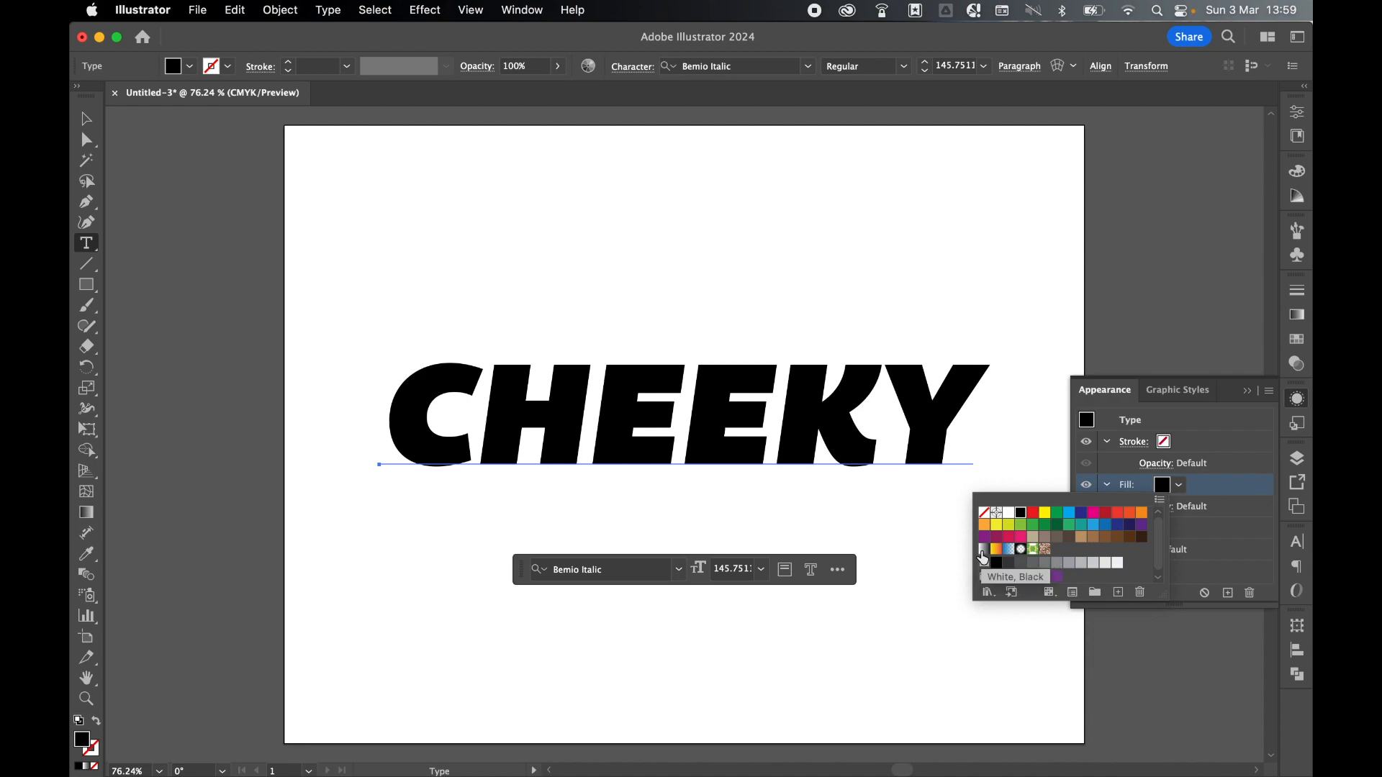
left_click(983, 551)
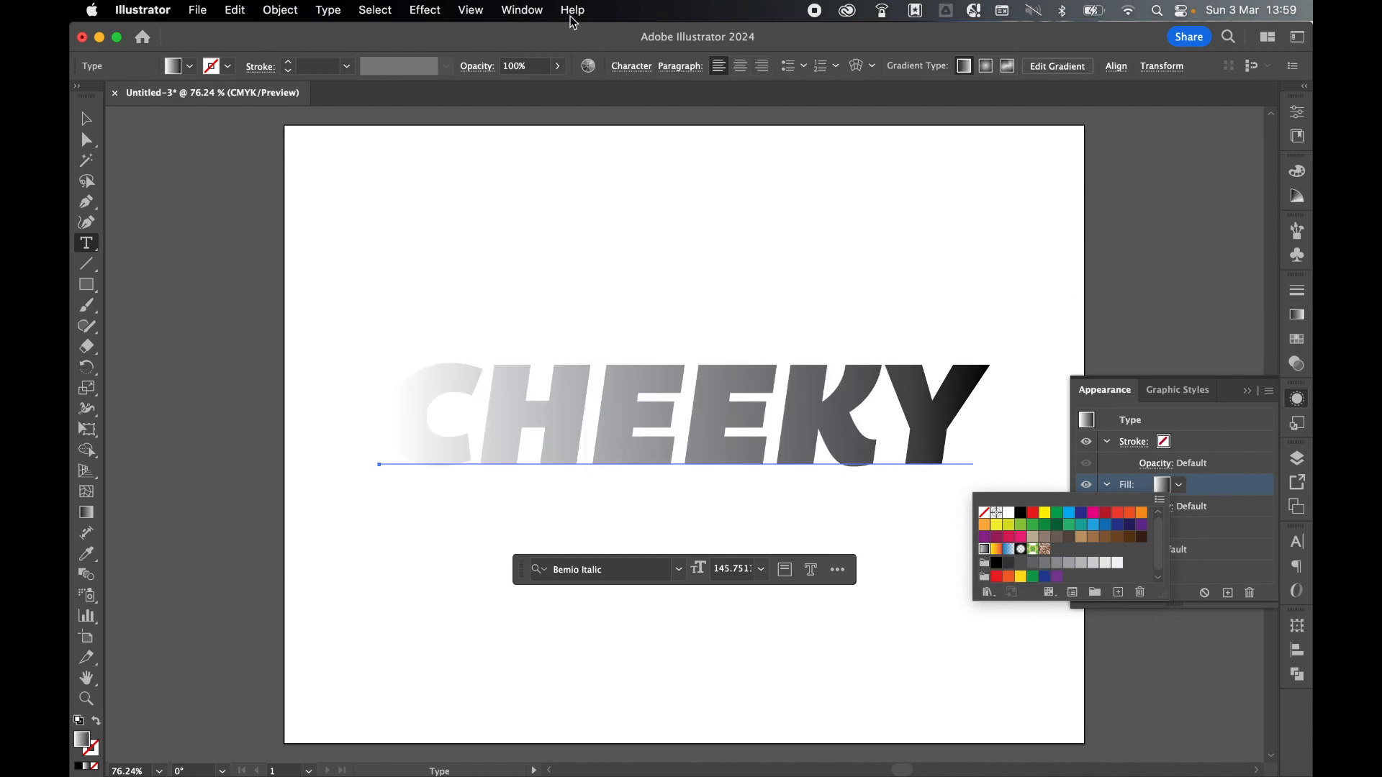
Set the angle of the text's linear gradient fill to 90°
left_click(542, 9)
left_click(630, 528)
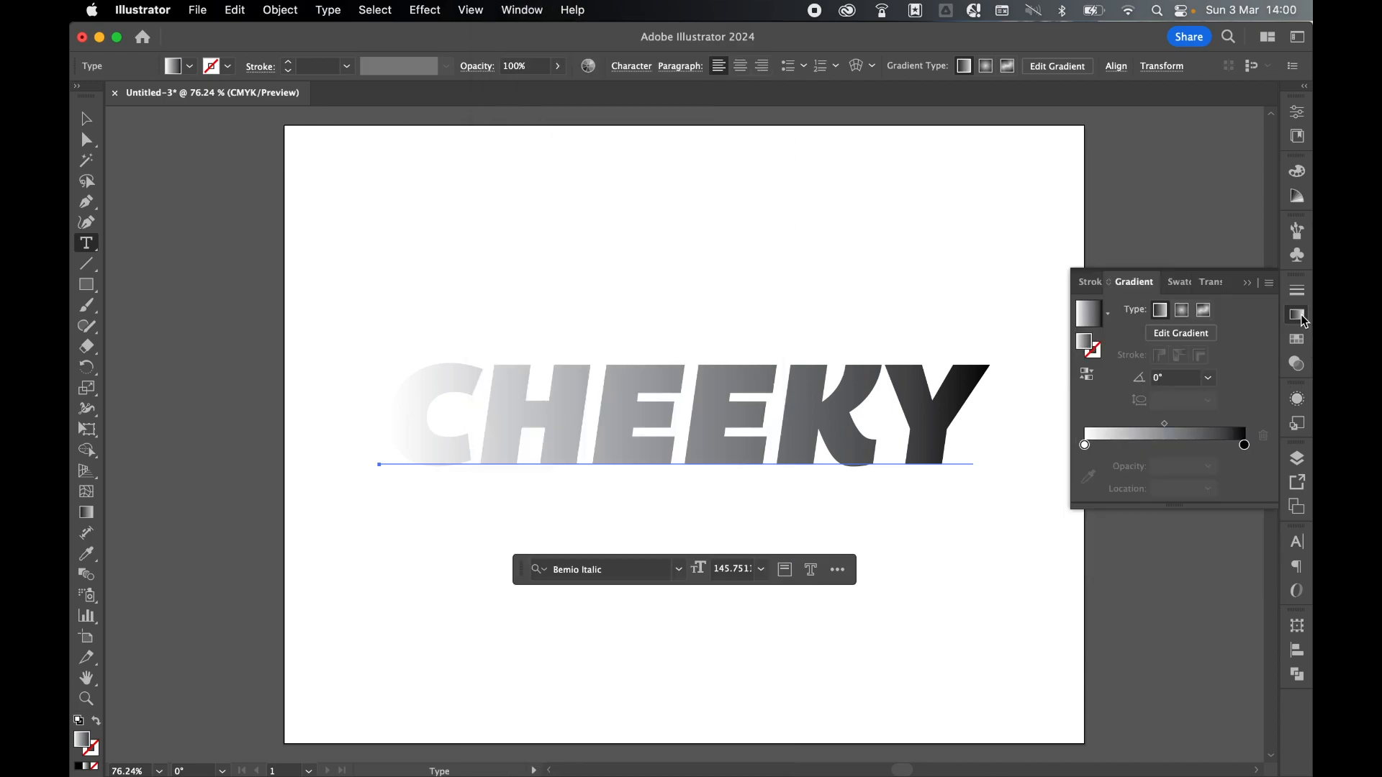
left_click(1216, 380)
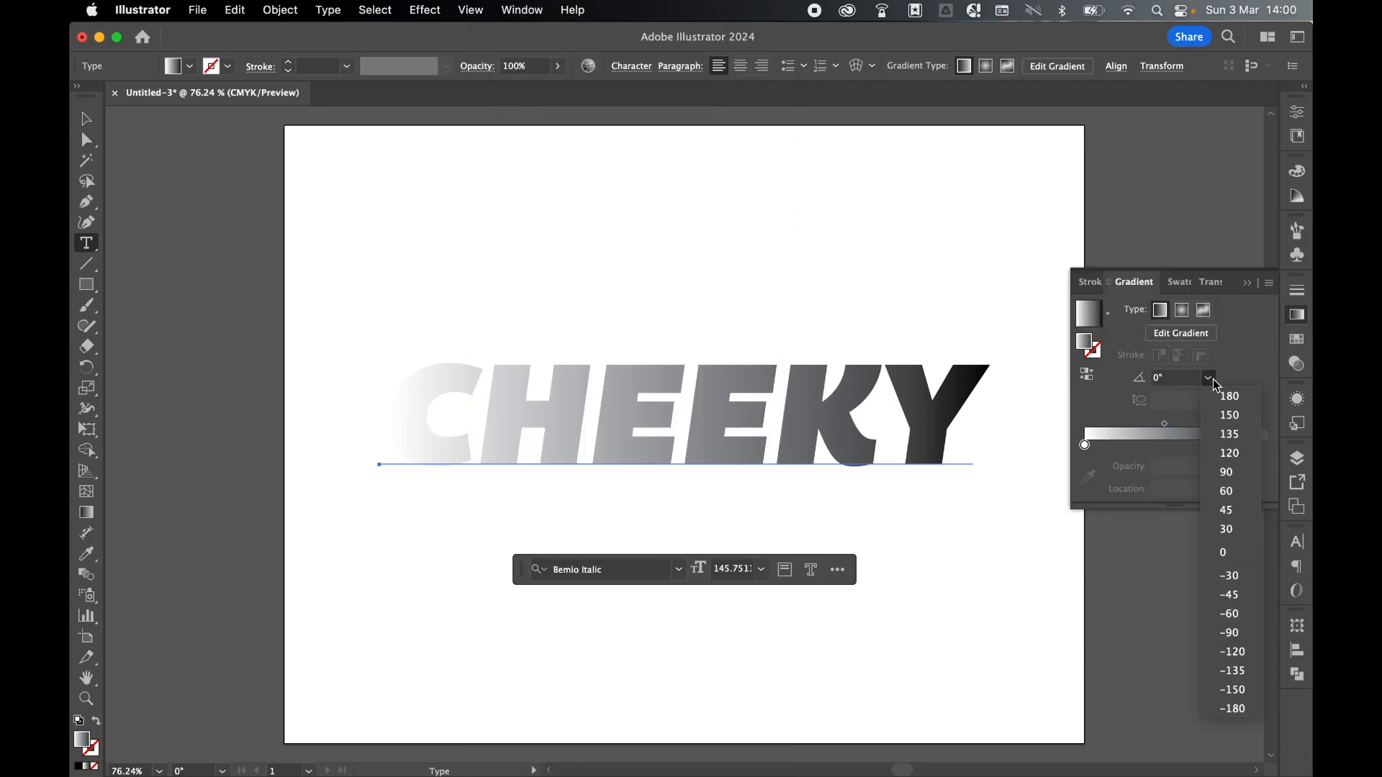
left_click(1230, 471)
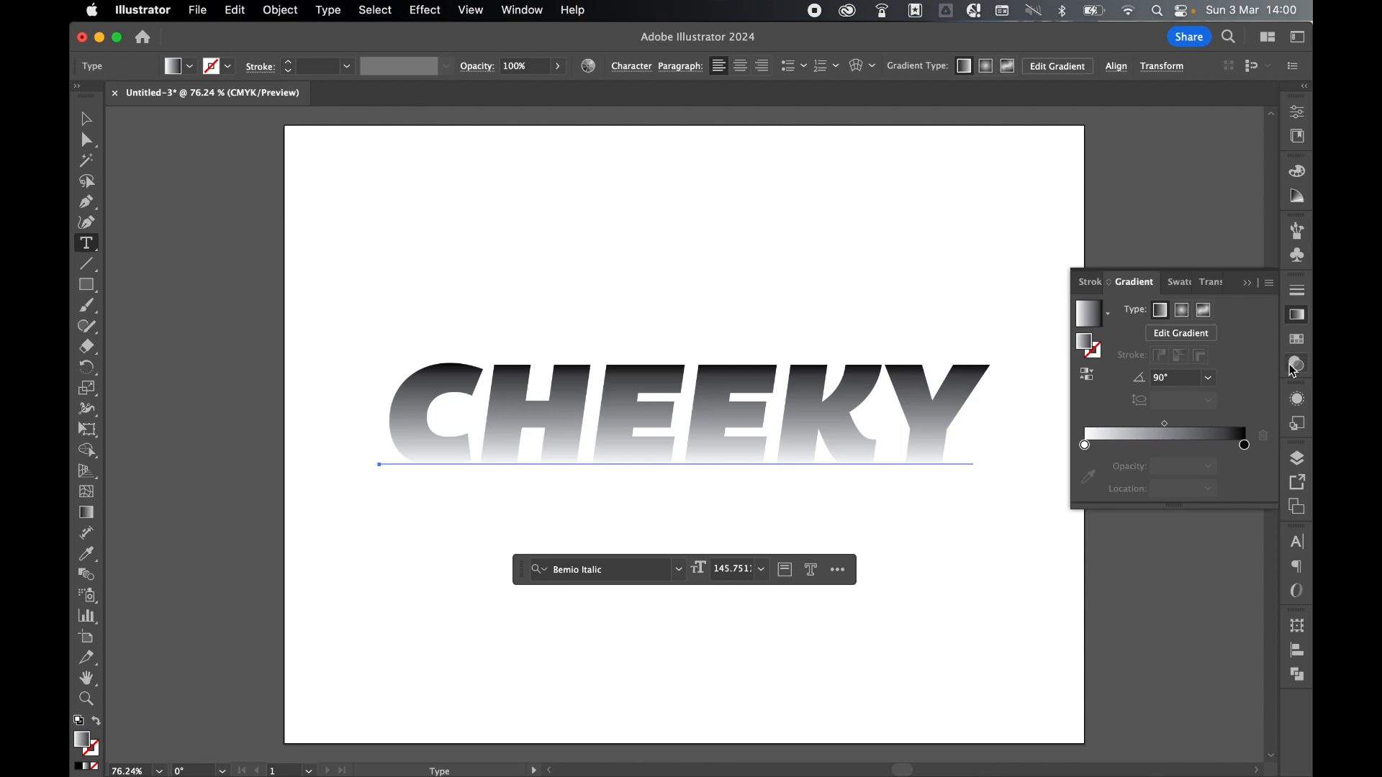
Apply a Rasterize effect to the gradient fill with the Grayscale color model, High (300 ppi) resolution and a white background
left_click(1297, 399)
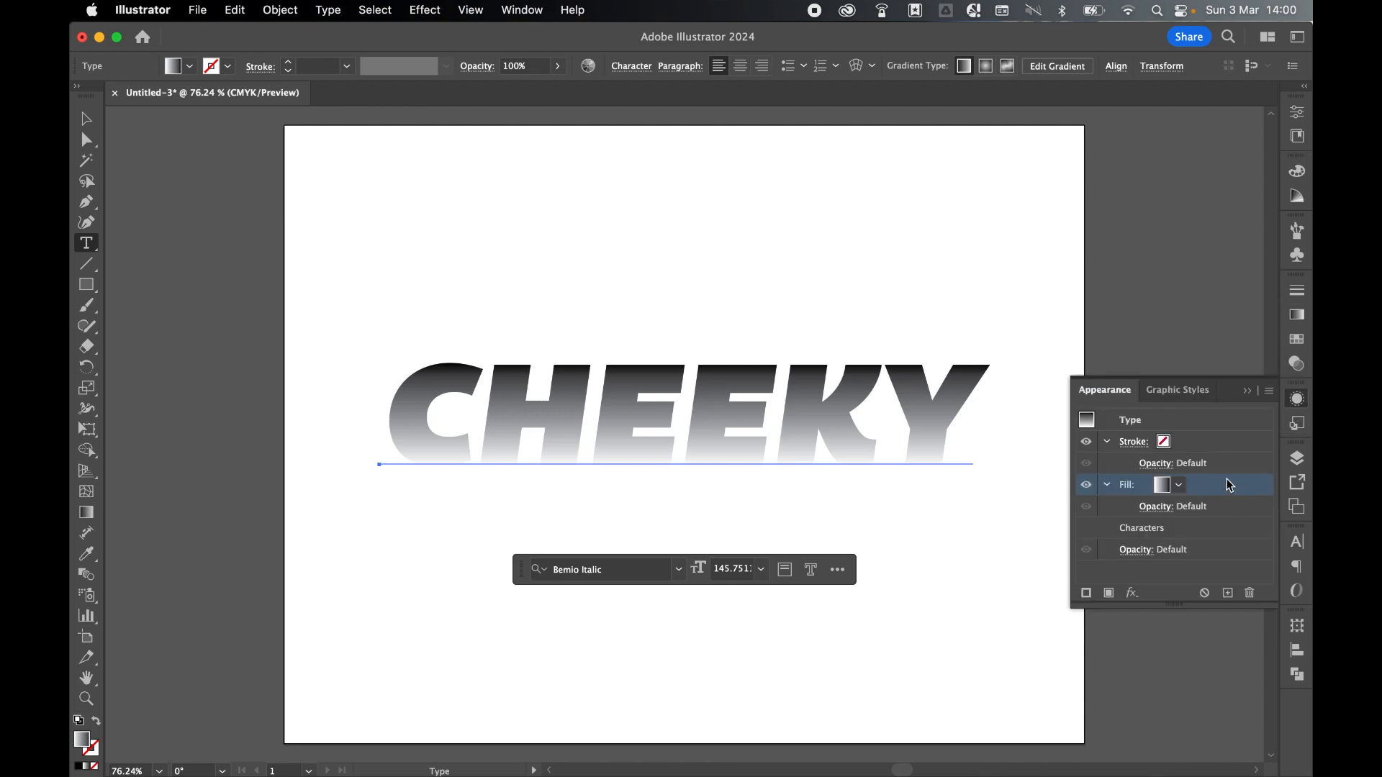
left_click(1133, 593)
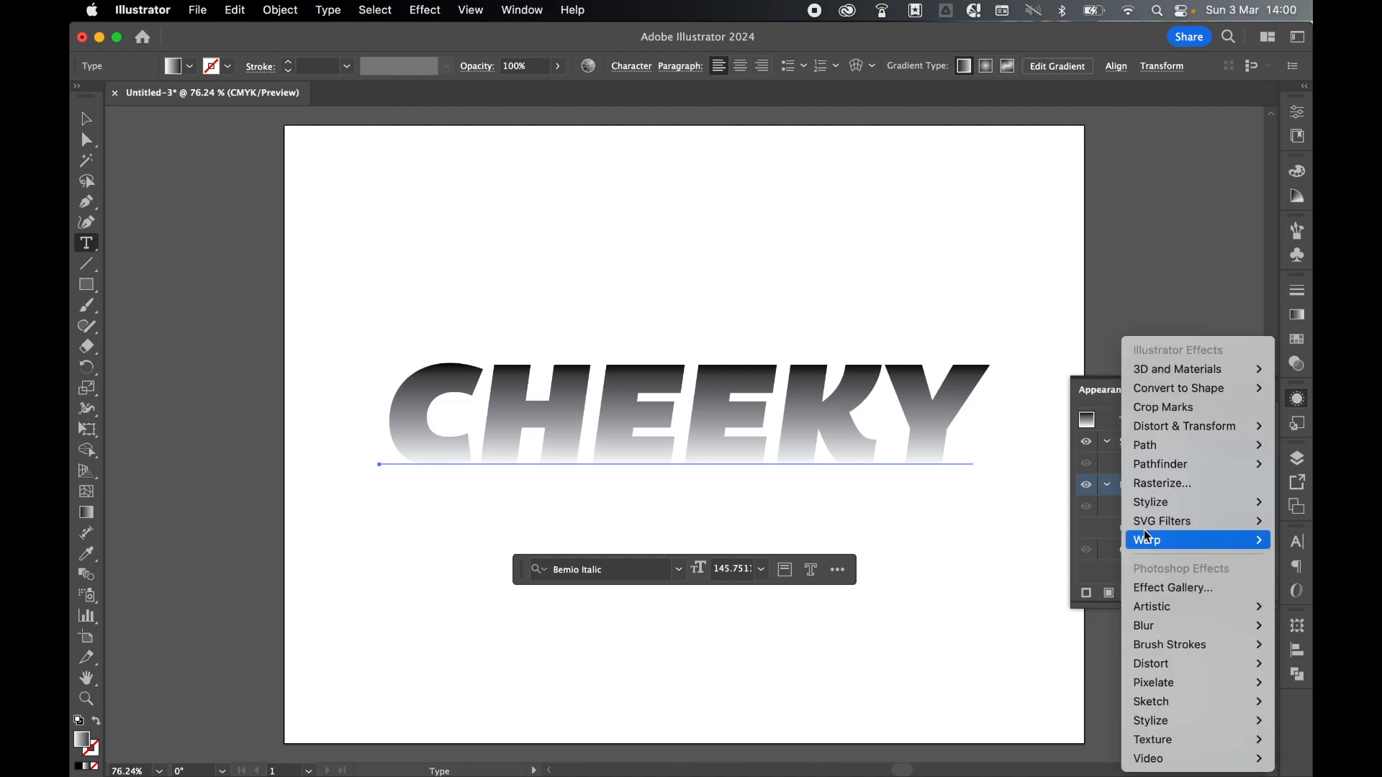
left_click(1152, 490)
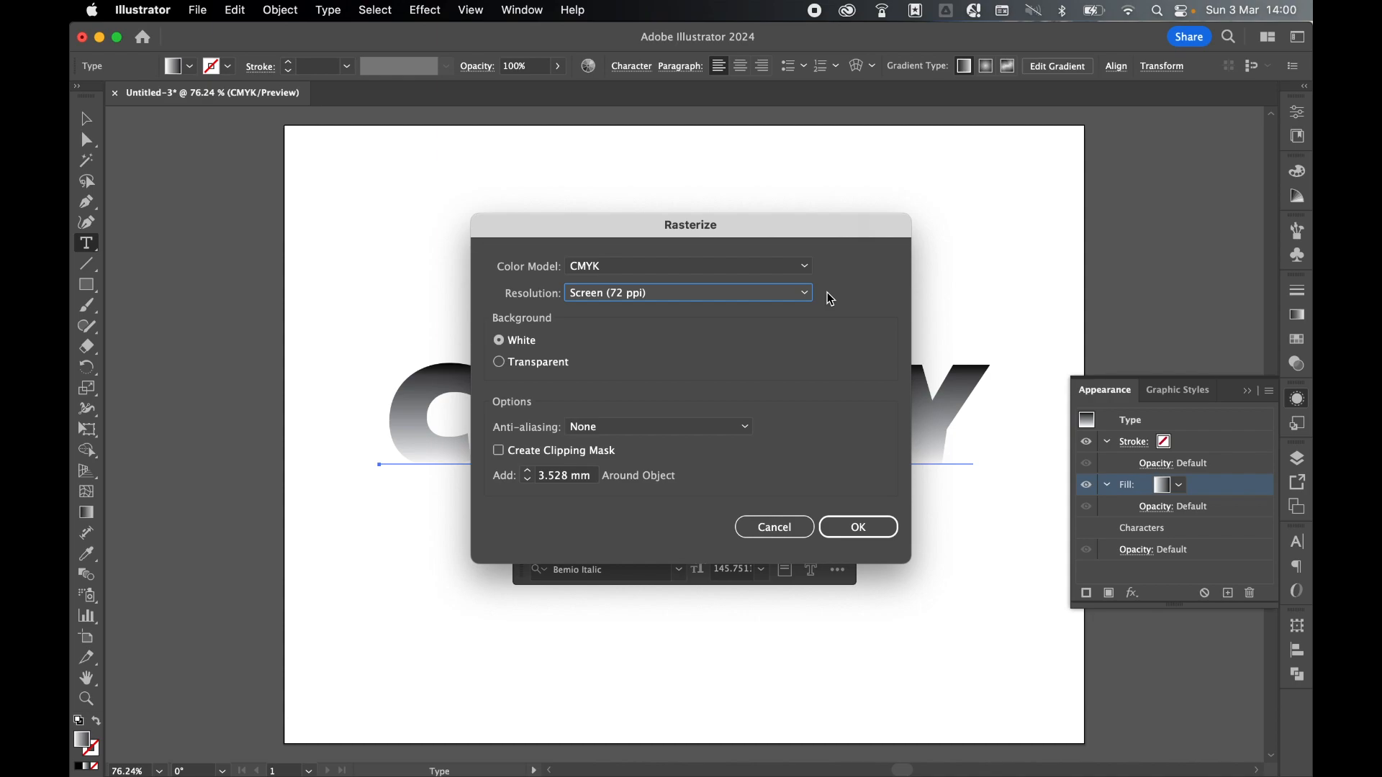
left_click(801, 266)
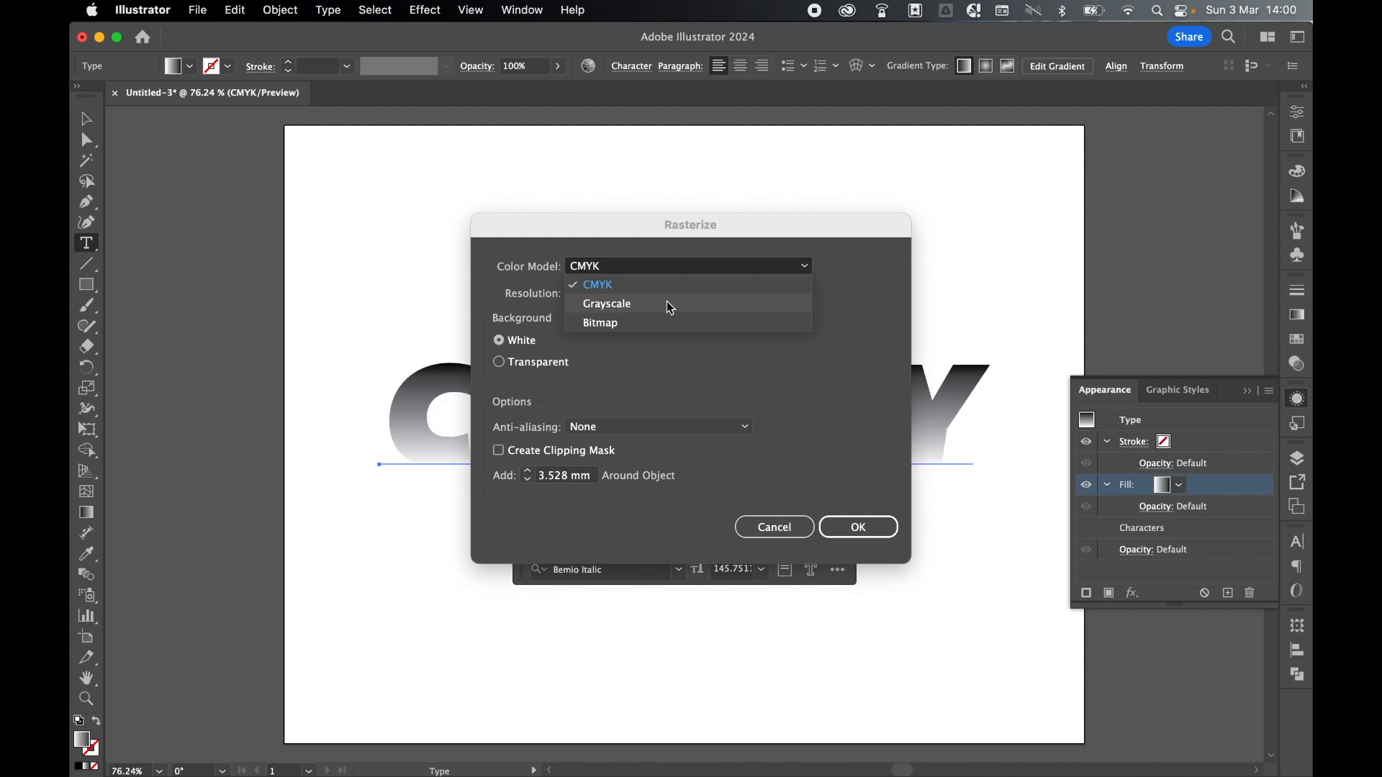
left_click(671, 305)
left_click(617, 294)
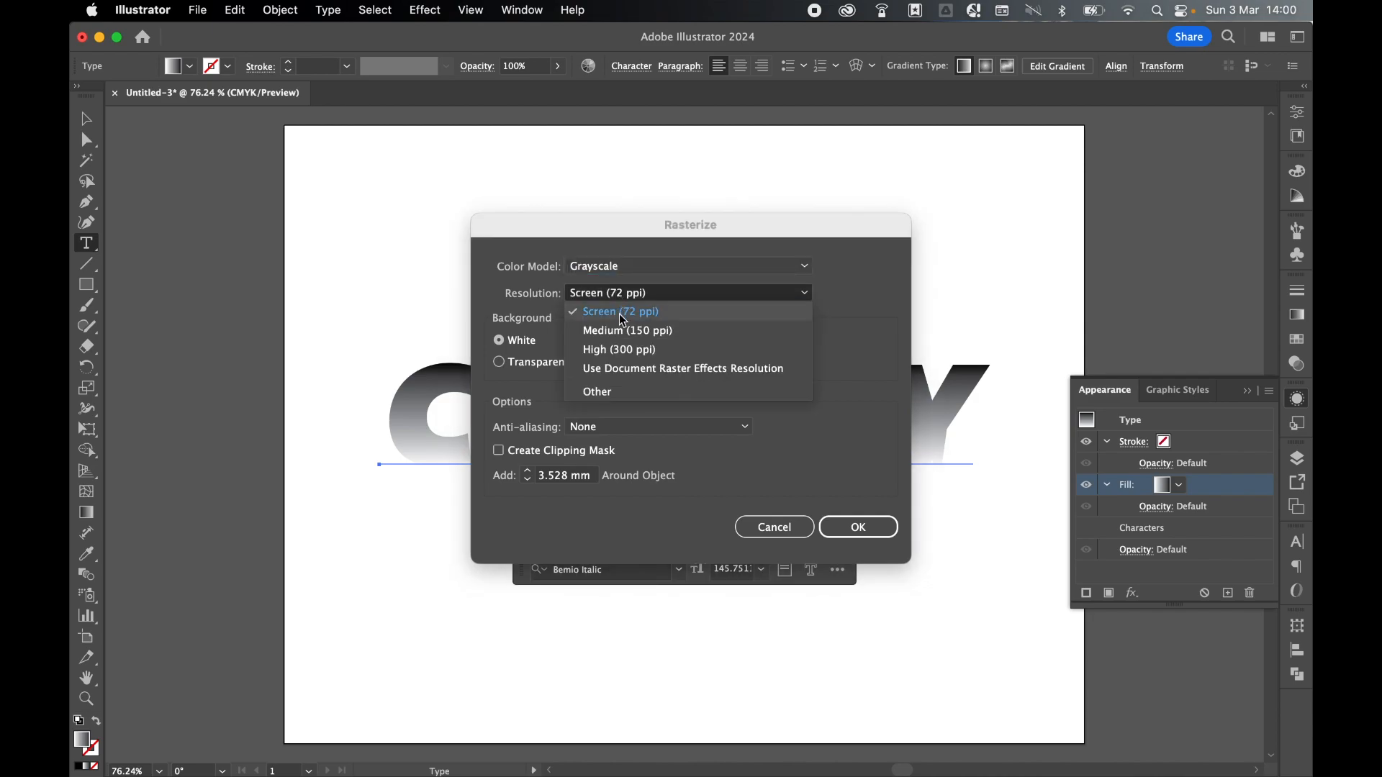
left_click(612, 352)
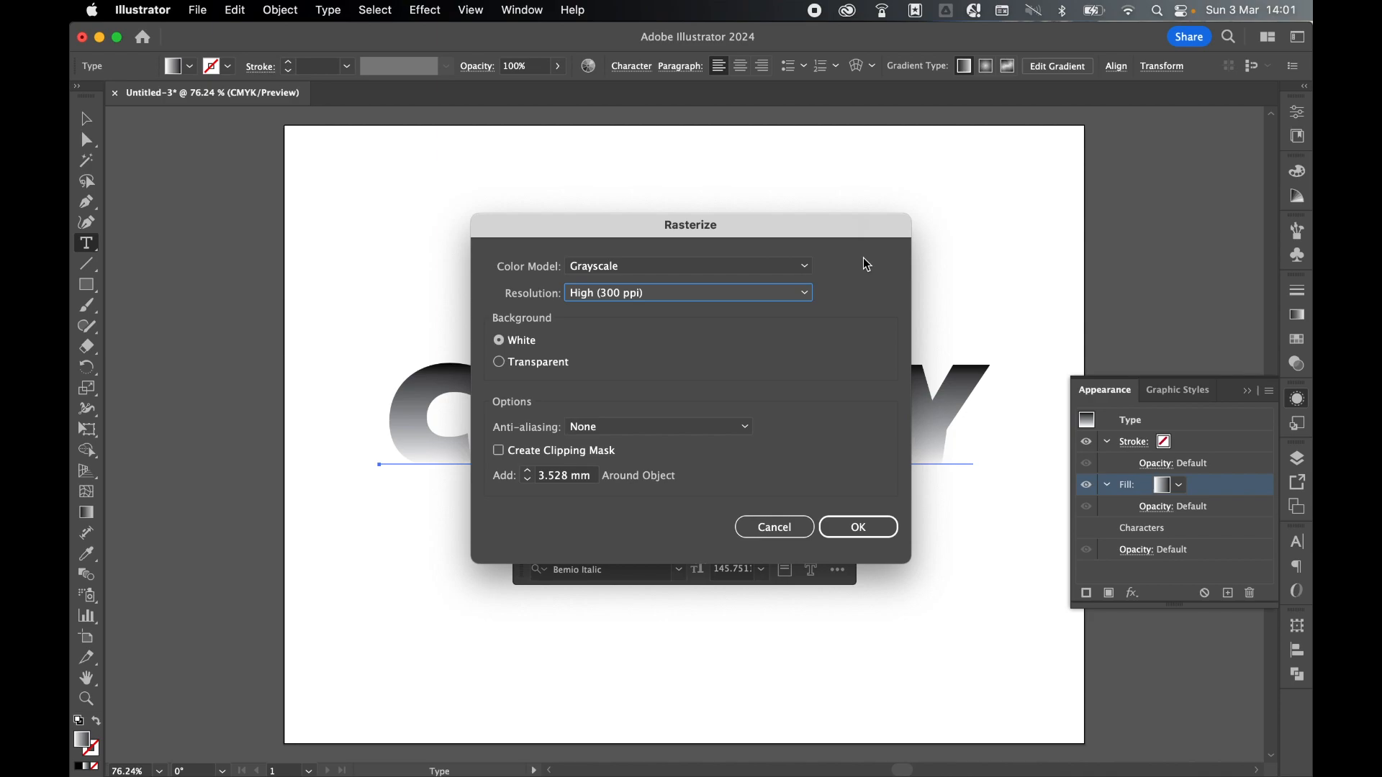
left_click(884, 530)
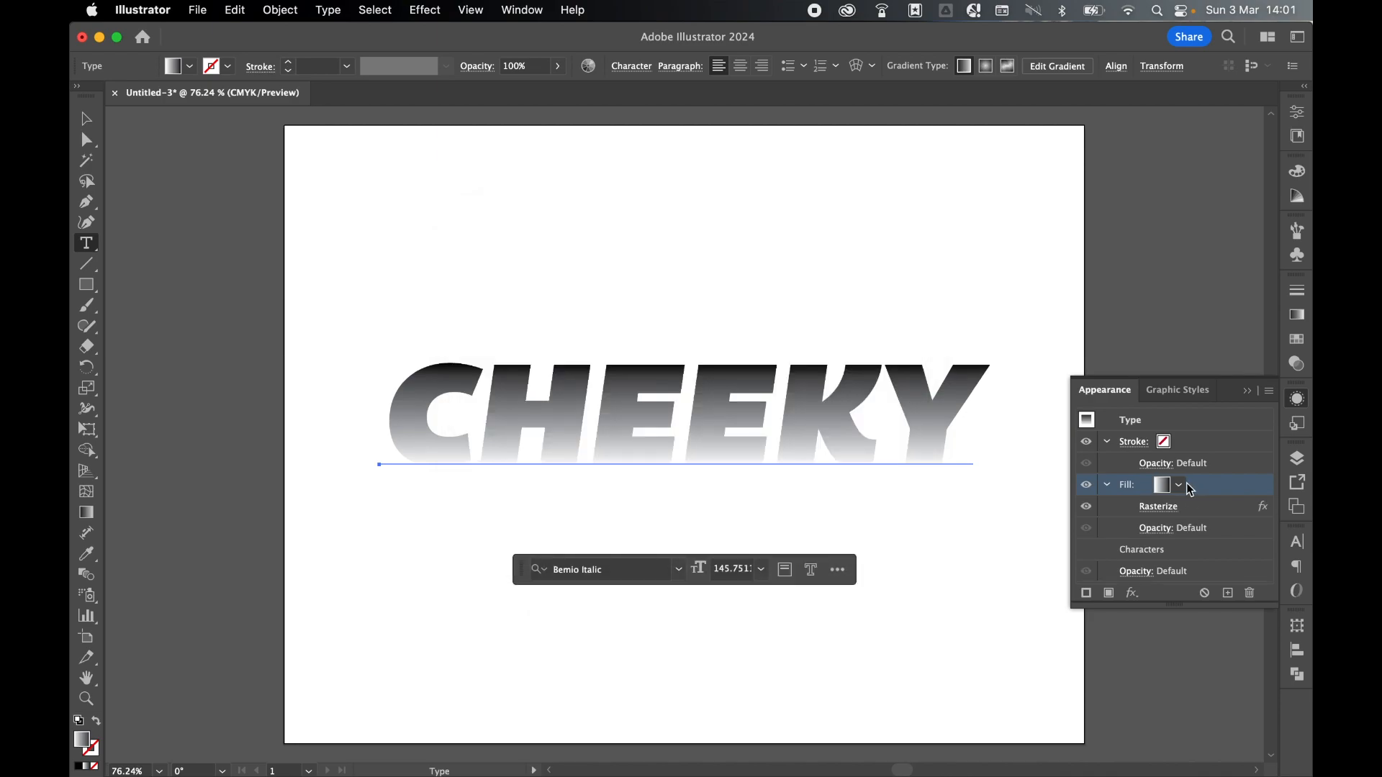
Apply a Color Halftone effect to the gradient fill with a maximum radius of 20 pixels and all channel angles at 0
left_click(1134, 594)
mouse_move(1151, 682)
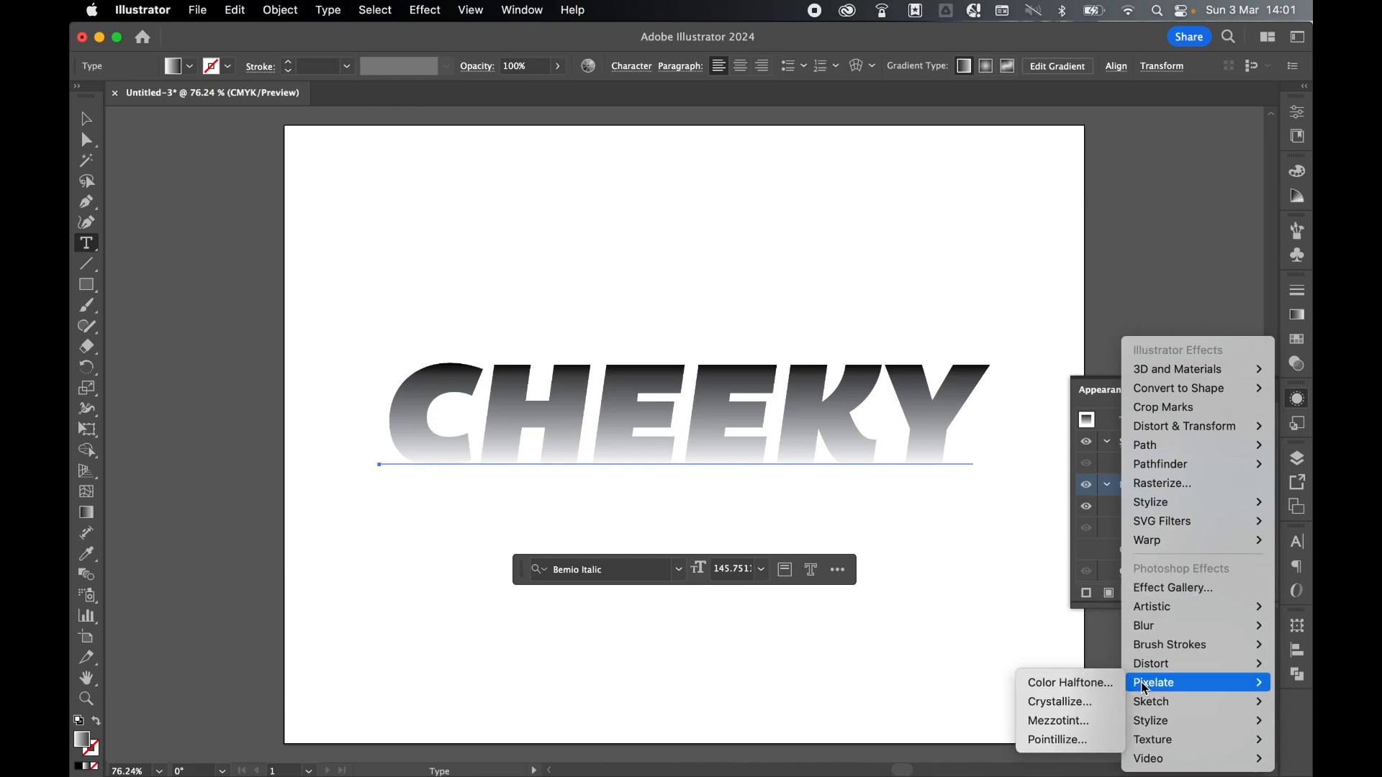
left_click(1093, 690)
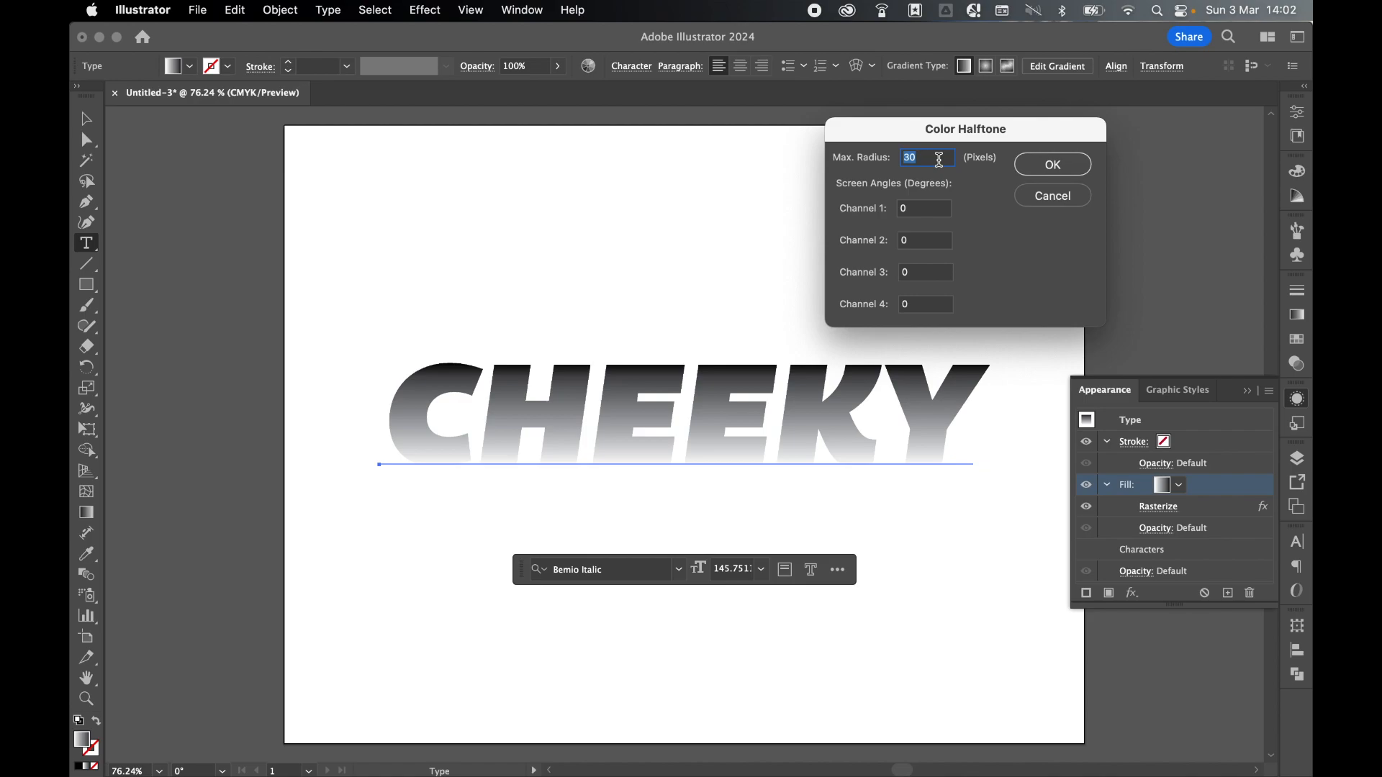
type("20")
left_click(1045, 170)
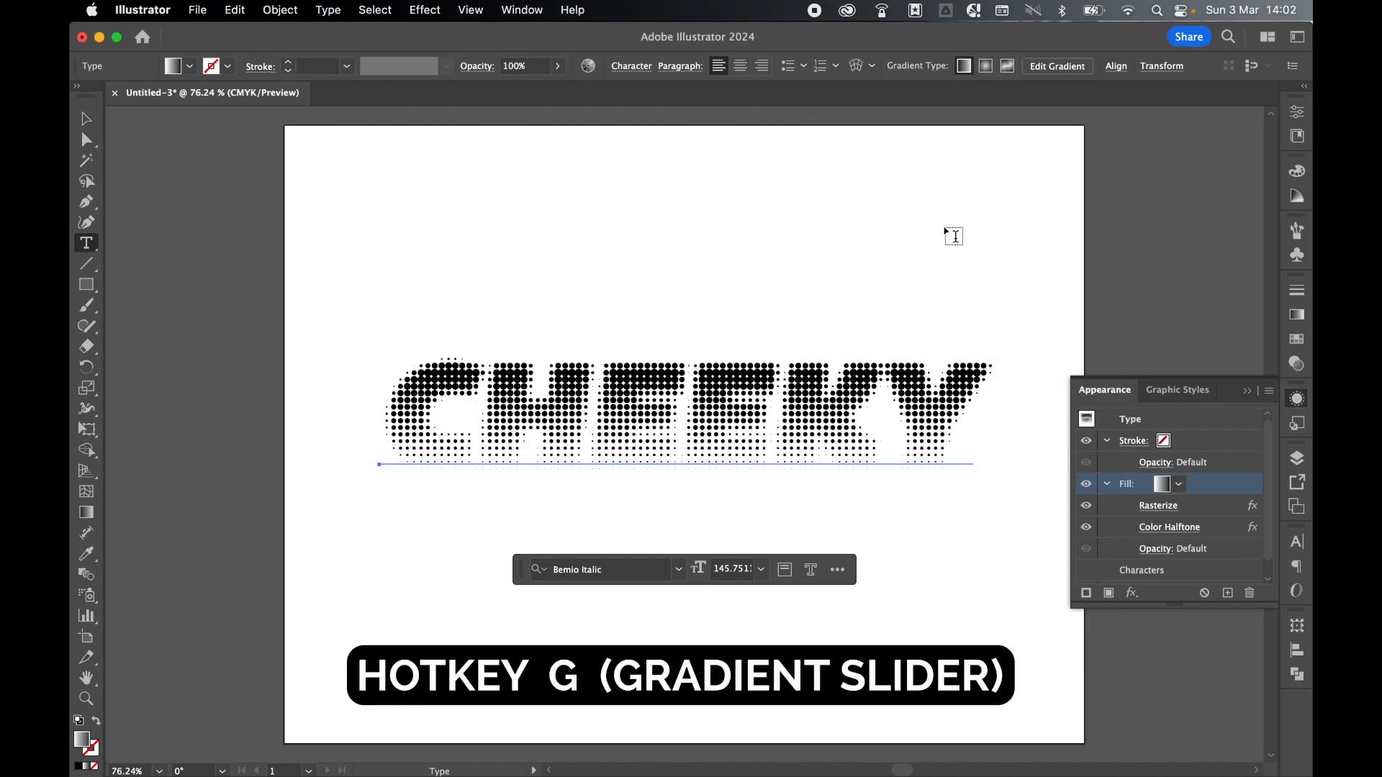
Try redirecting the halftone gradient diagonally from above the C to the base of the second E, and undo the change
key("g")
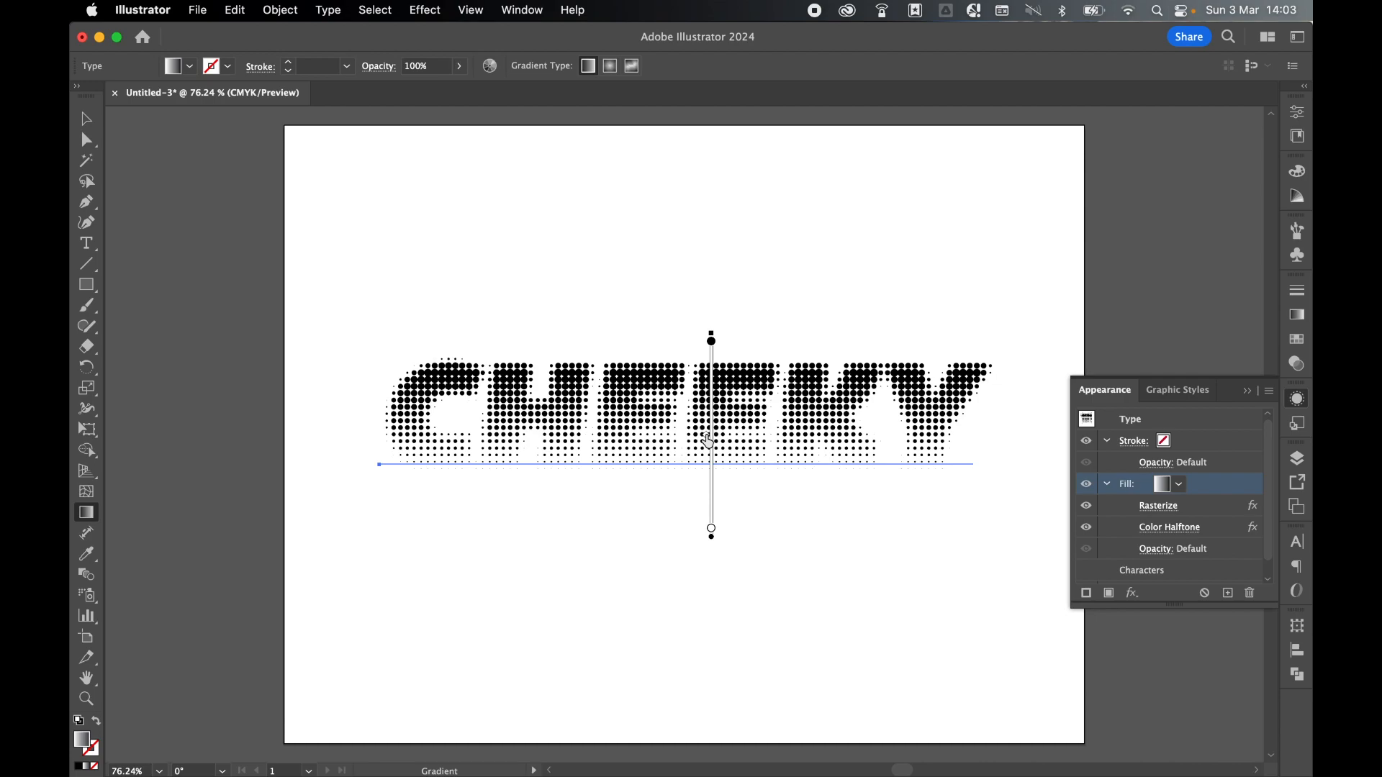
left_click_drag(462, 316, 748, 461)
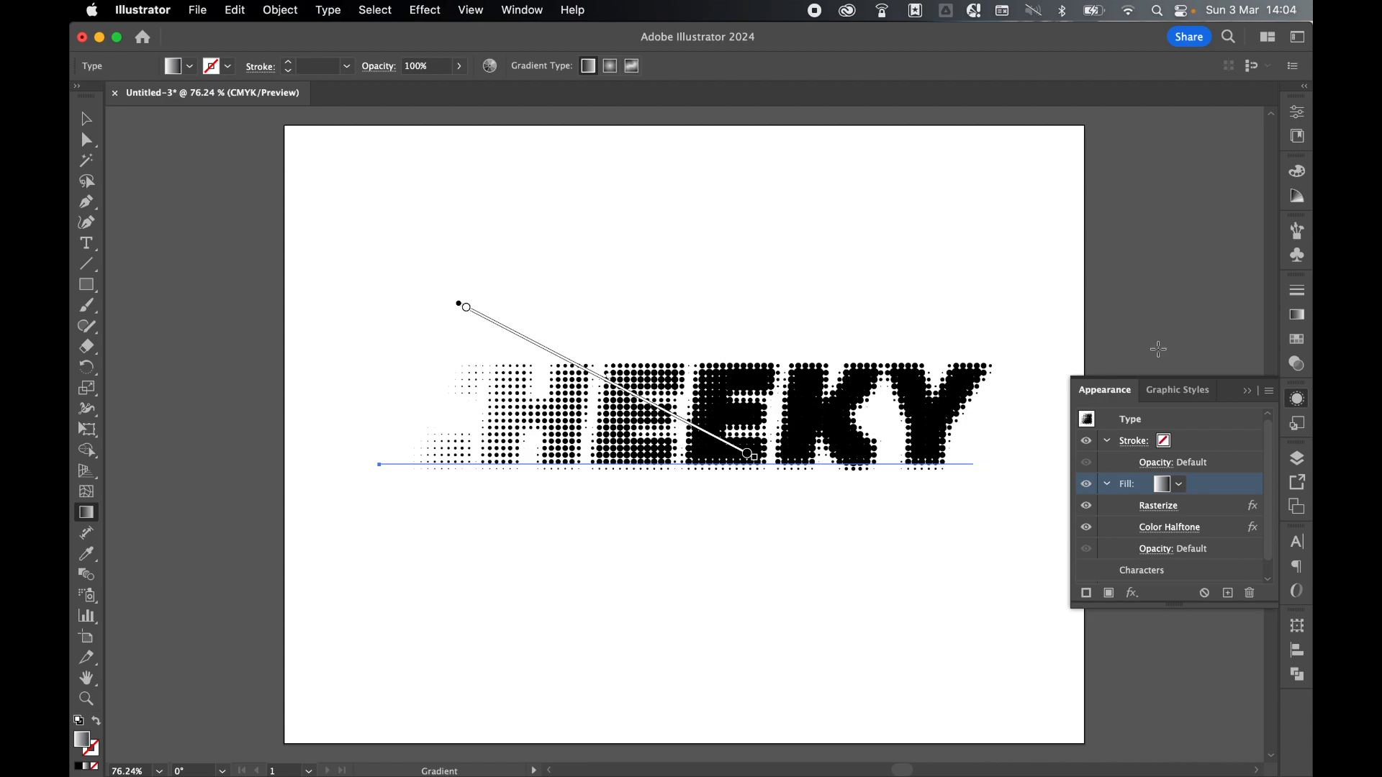
left_click(1296, 317)
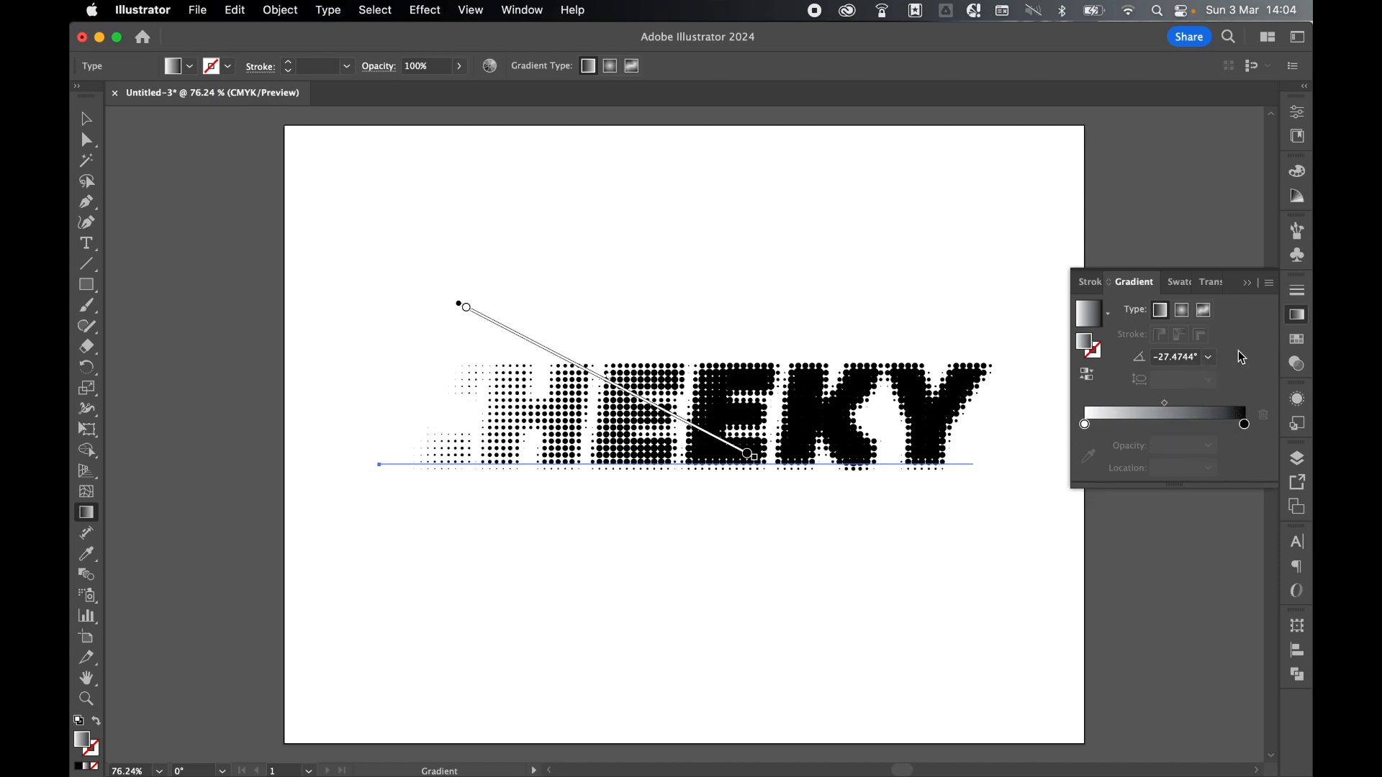
key("super+z")
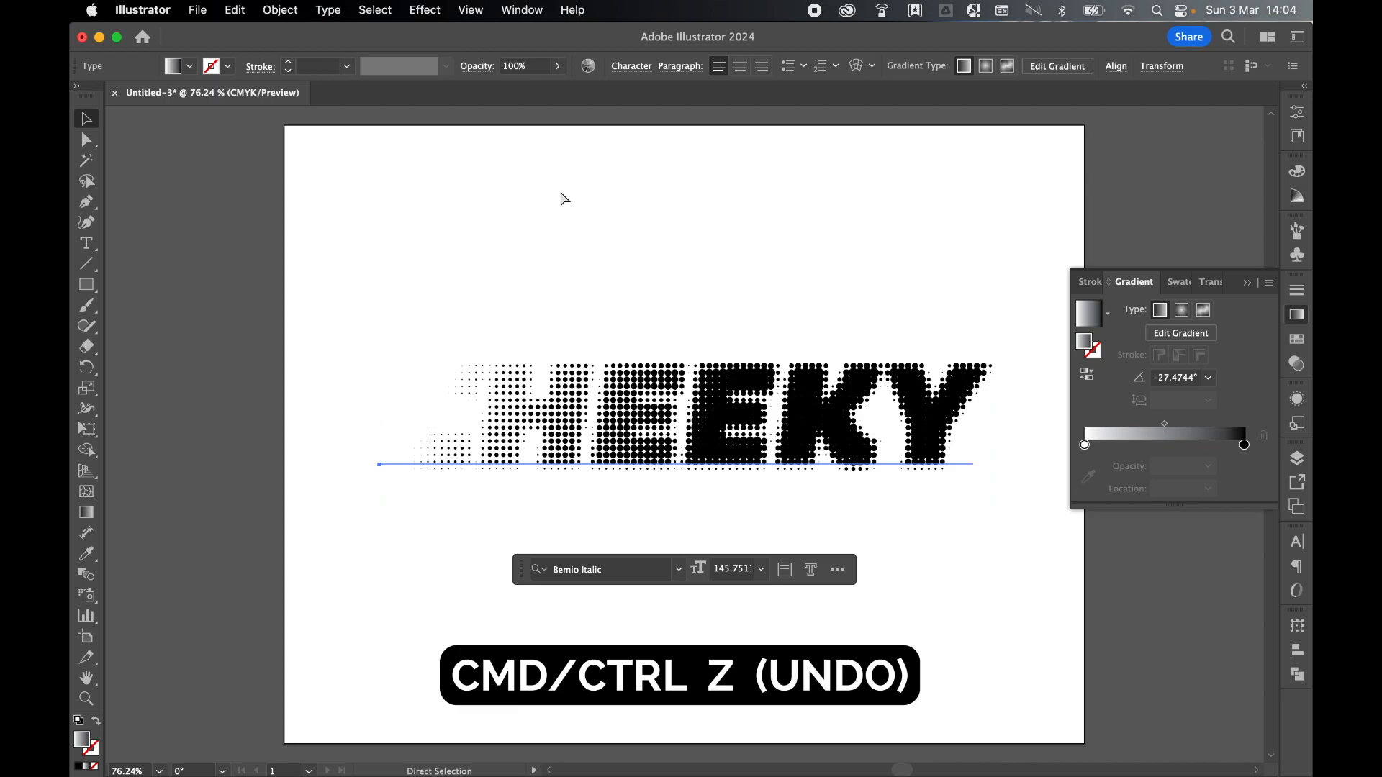
Increase the space that the gradient fill's Rasterize effect adds around the object so the edge dots have more room
left_click(1297, 400)
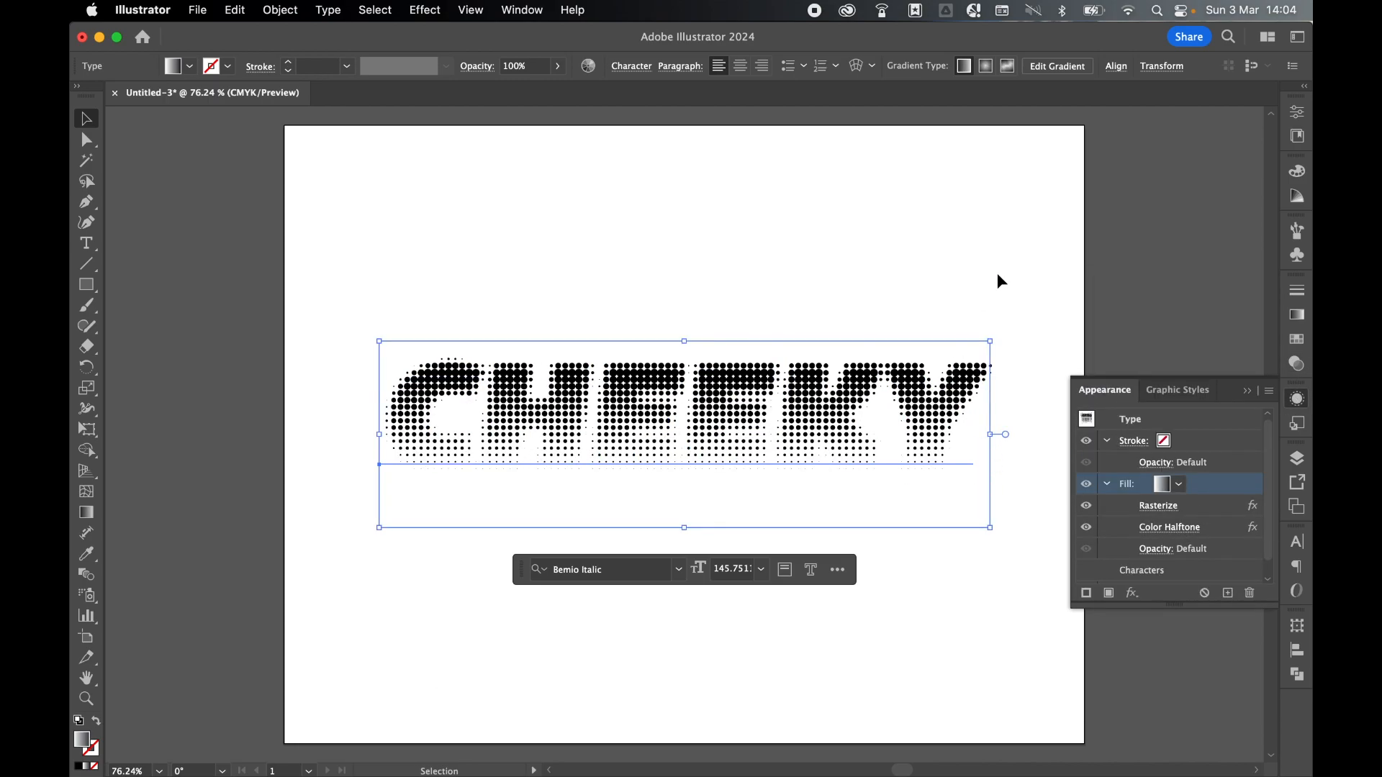
left_click(1160, 506)
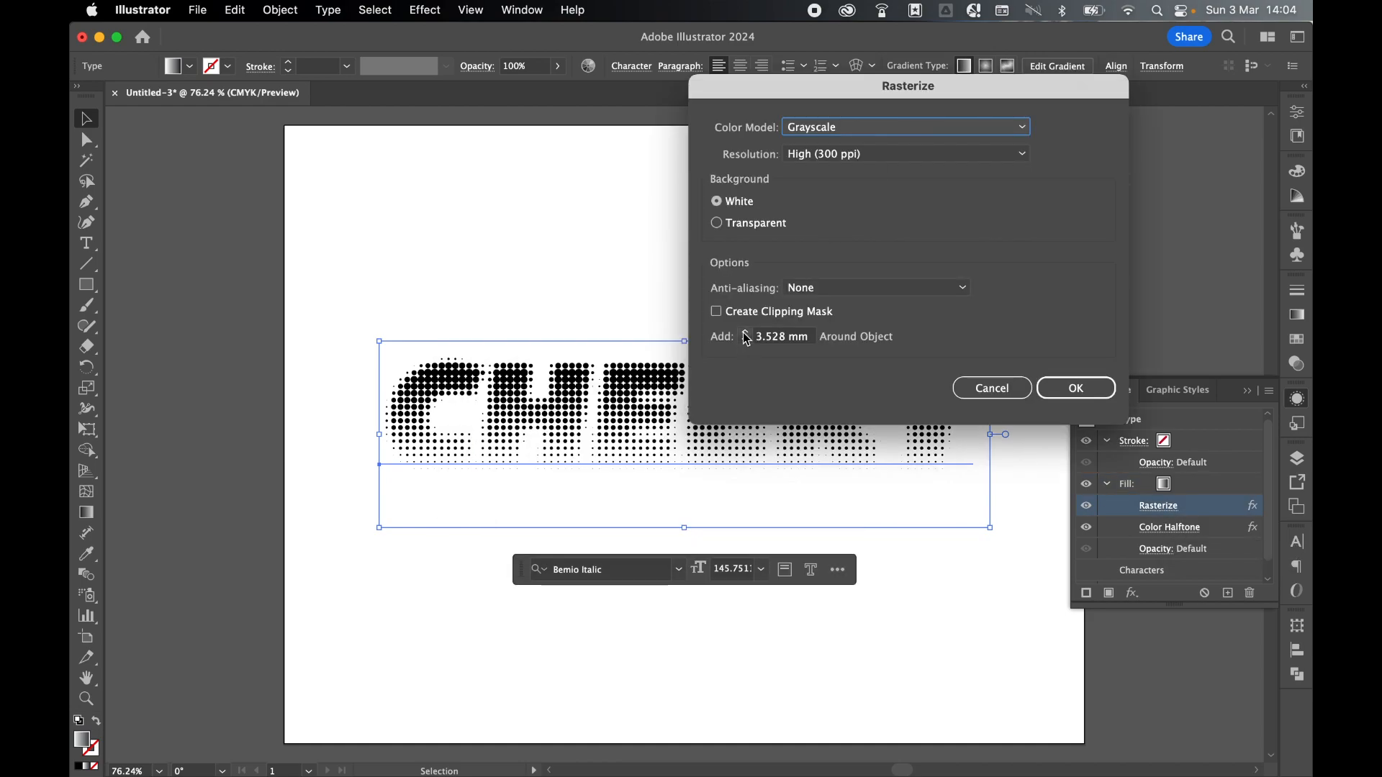
left_click(745, 332)
left_click(745, 333)
left_click(745, 333)
left_click(745, 332)
left_click(745, 332)
left_click(745, 332)
left_click(745, 332)
left_click(745, 333)
left_click(745, 333)
left_click(745, 332)
left_click(745, 332)
left_click(745, 332)
left_click(745, 333)
left_click(745, 333)
left_click(745, 332)
left_click(1077, 389)
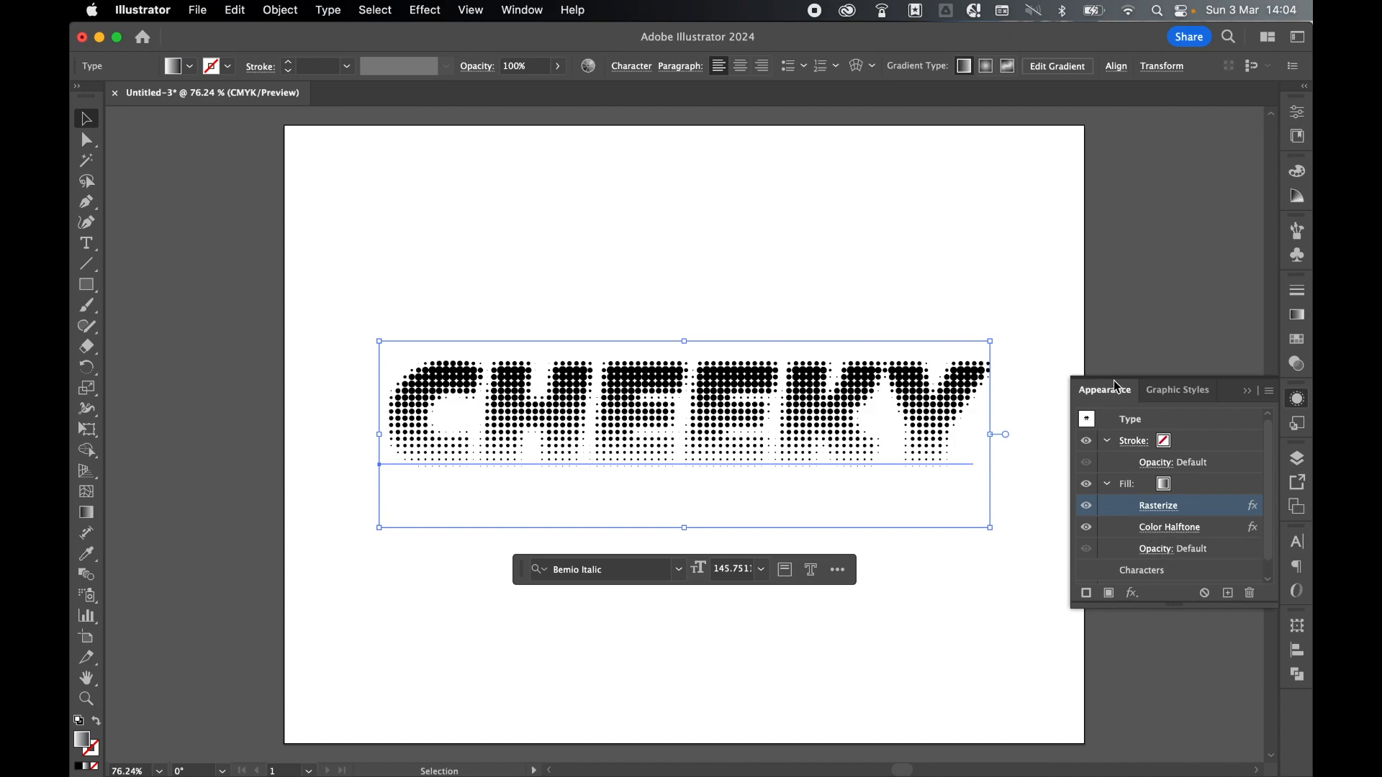
Try maximum radii of 10 pixels and 40 pixels in the gradient fill's Color Halftone effect
left_click(1171, 529)
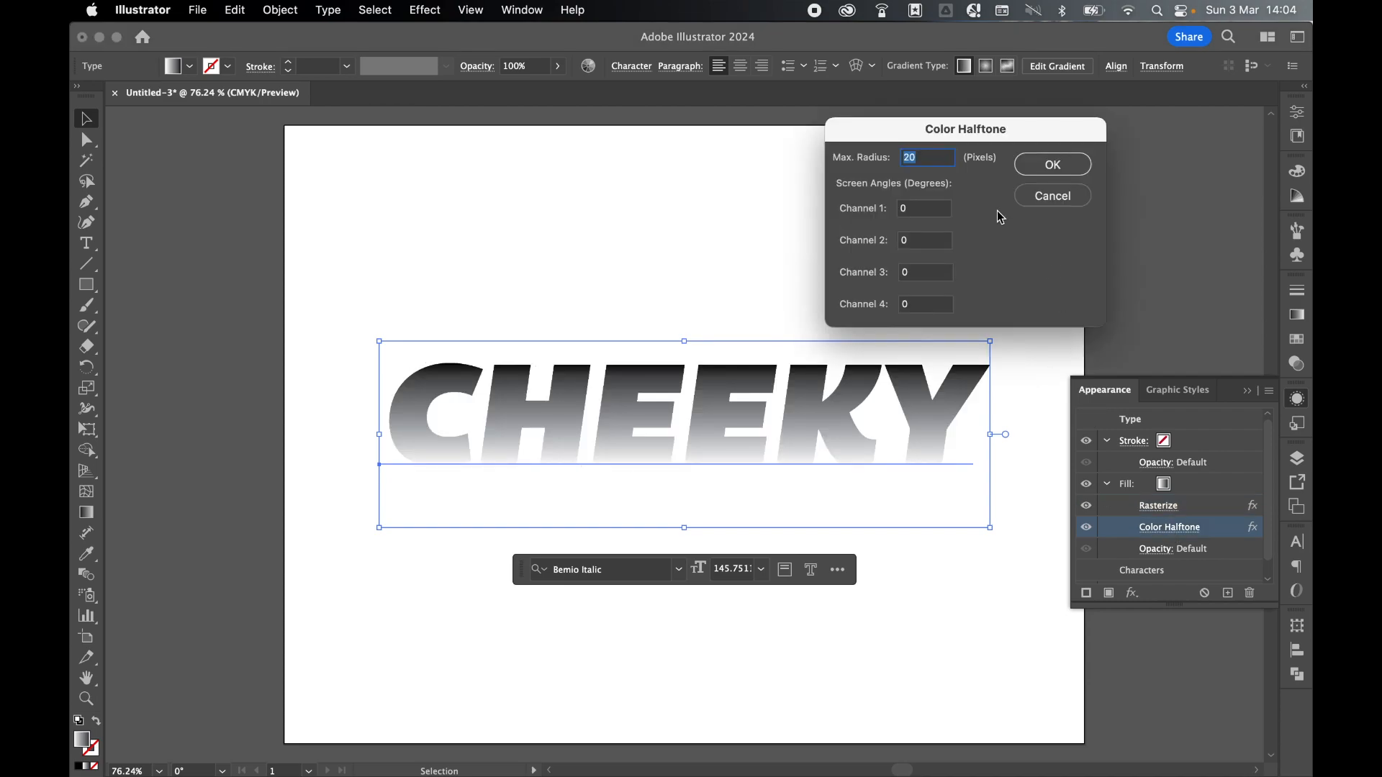
type("10")
left_click(1054, 166)
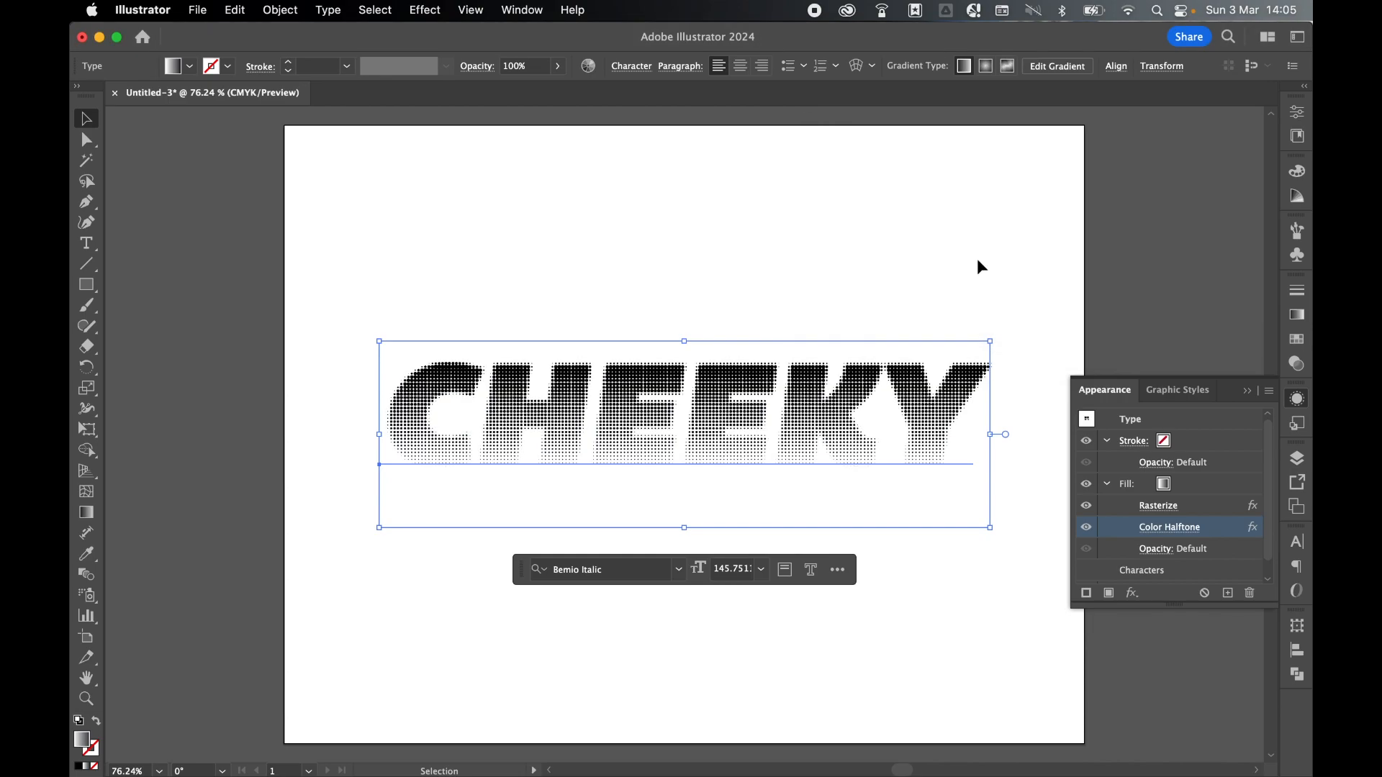
left_click(1167, 530)
type("40")
left_click(1039, 169)
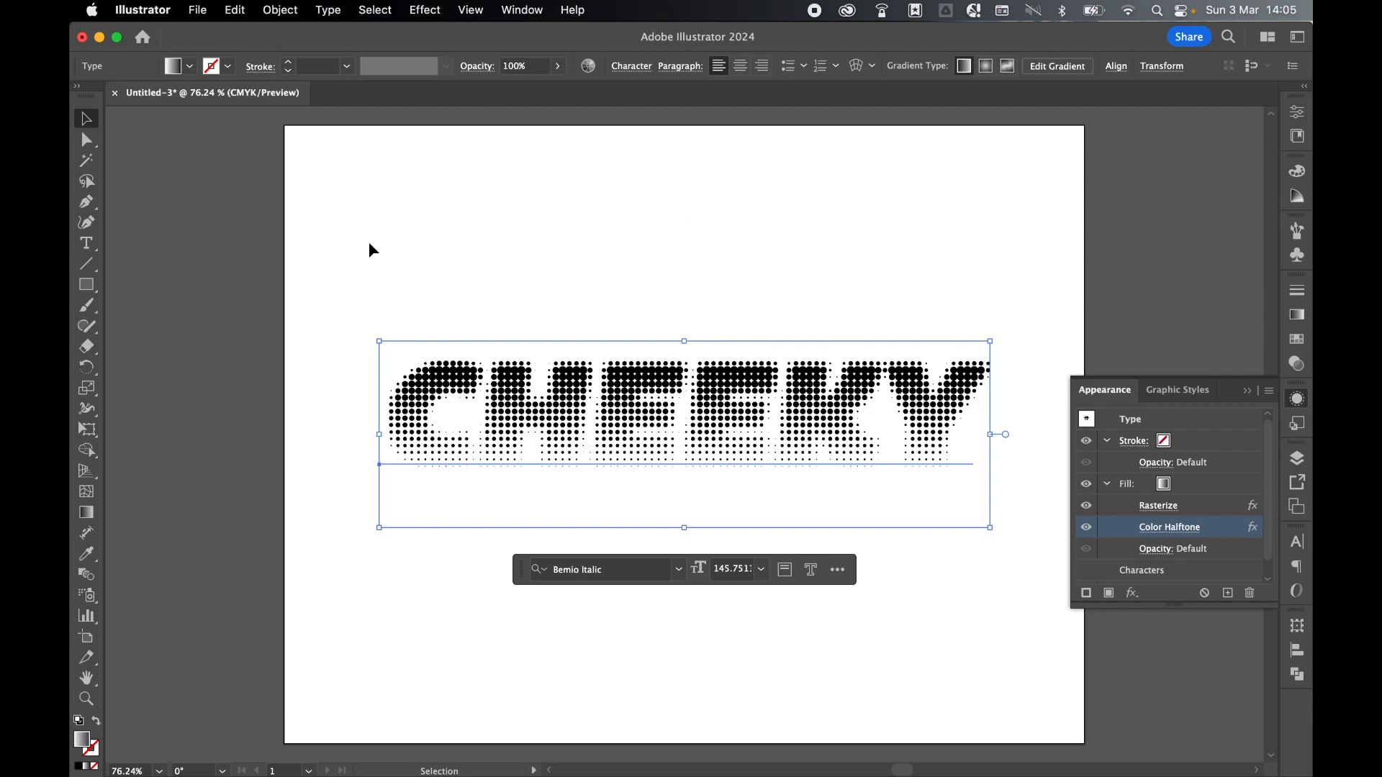
Try replacing the EE in CHEEKY with lowercase ee, and undo the text edit
left_click_drag(87, 243, 128, 247)
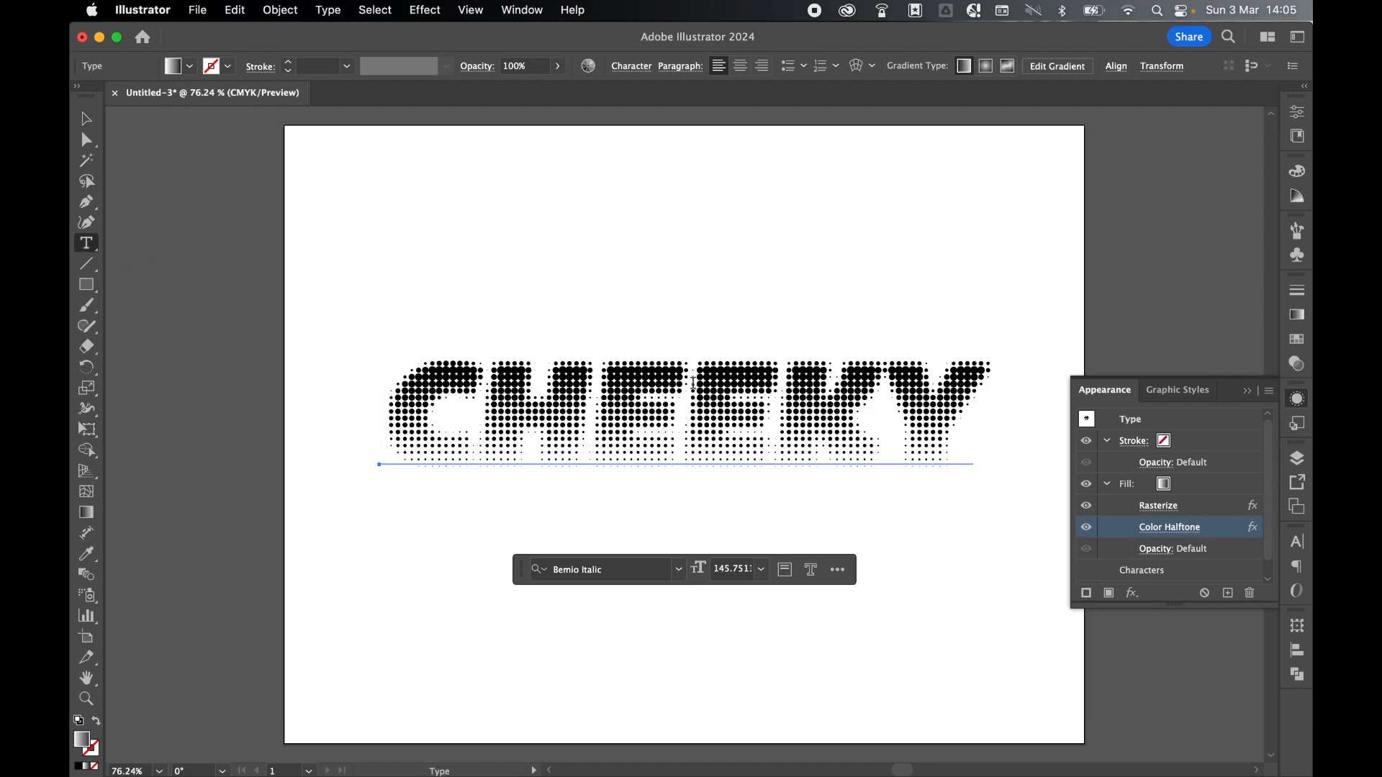
left_click(792, 381)
key("BackSpace")
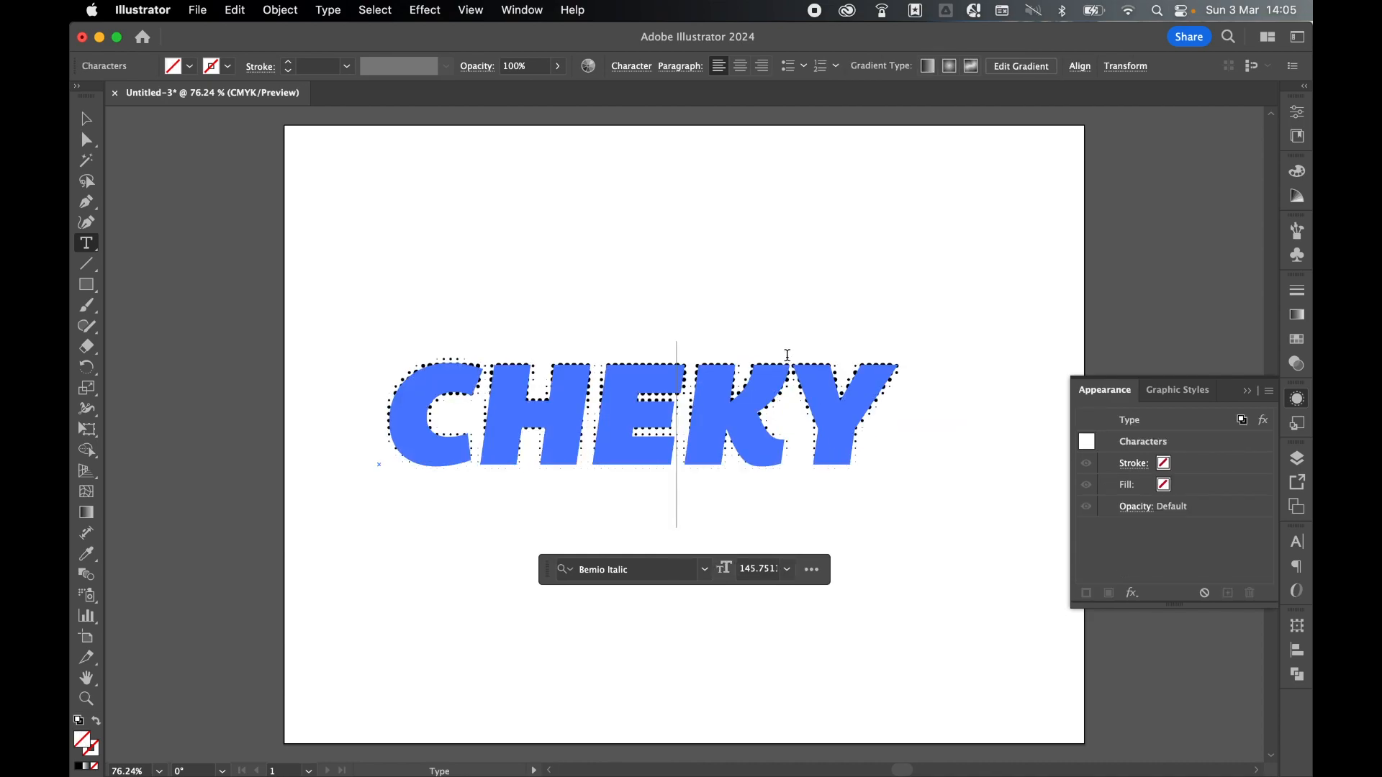
key("BackSpace")
type("ee")
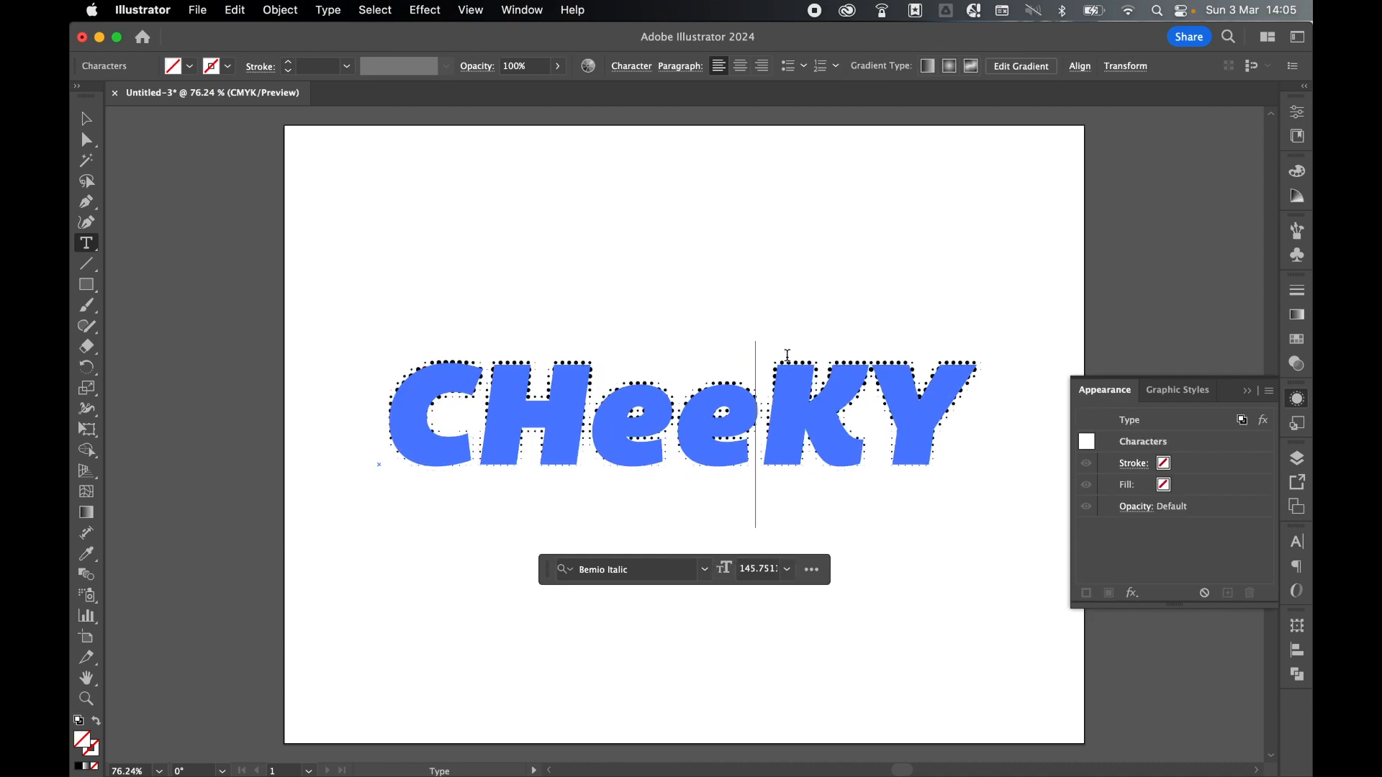
key("super+z")
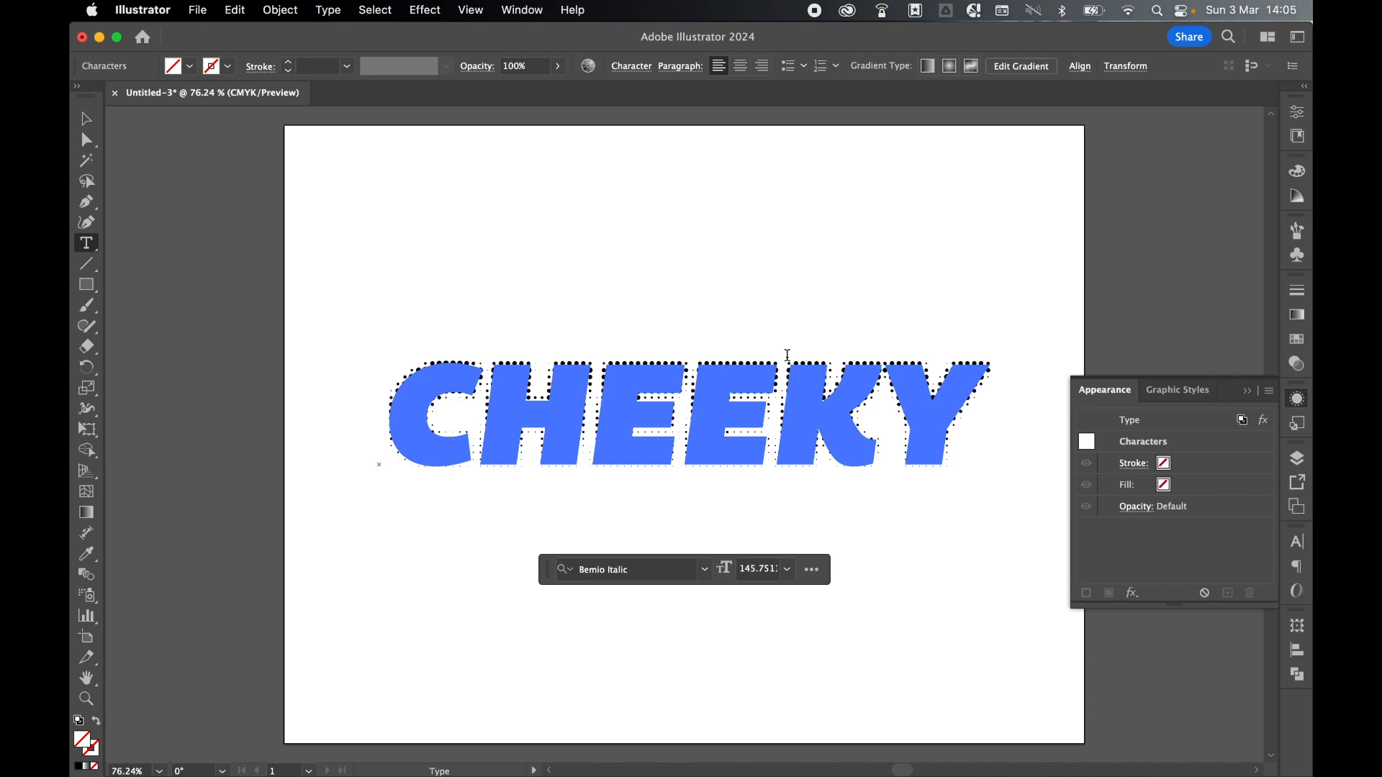
Change the font of the whole word CHEEKY to Bungee and deselect the text
key("super+a")
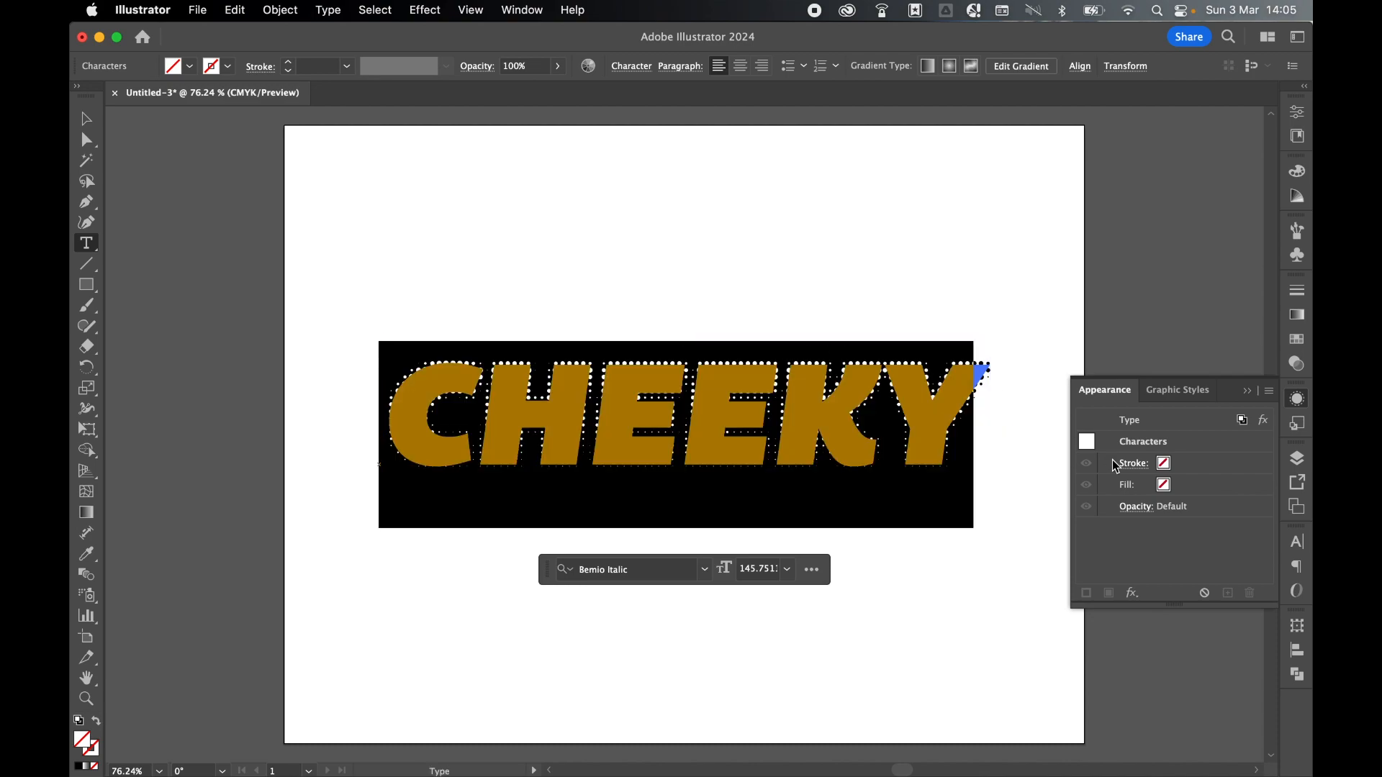
left_click(1297, 548)
left_click(1266, 518)
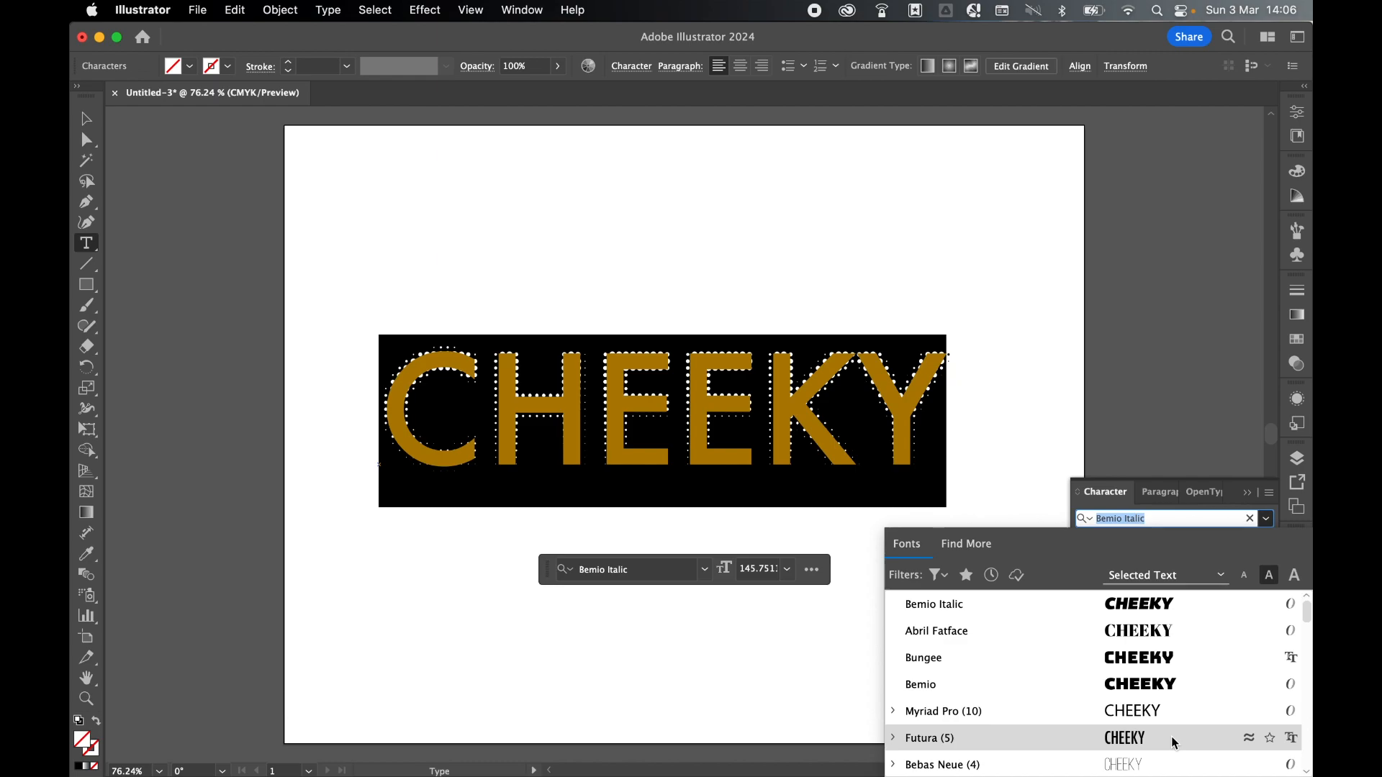
left_click(1166, 669)
key("Escape")
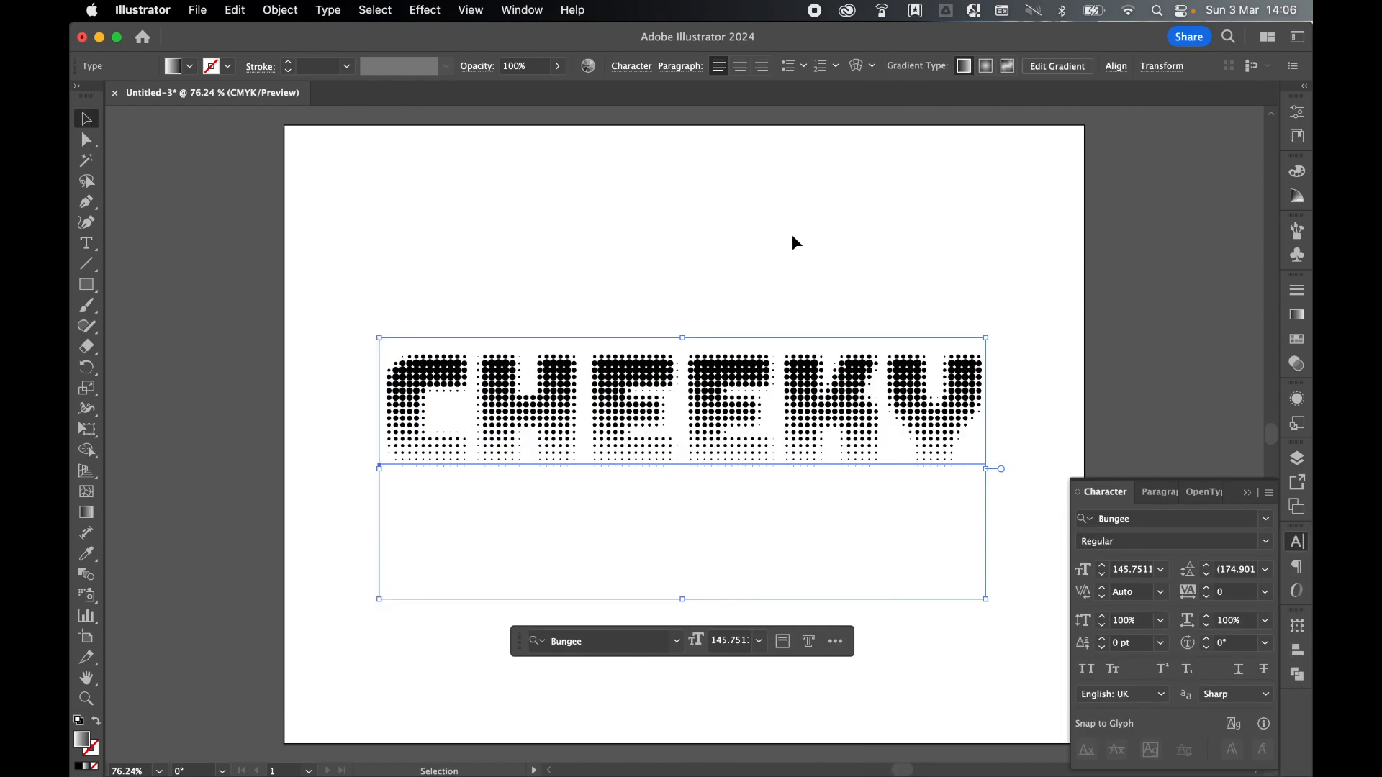
left_click(966, 172)
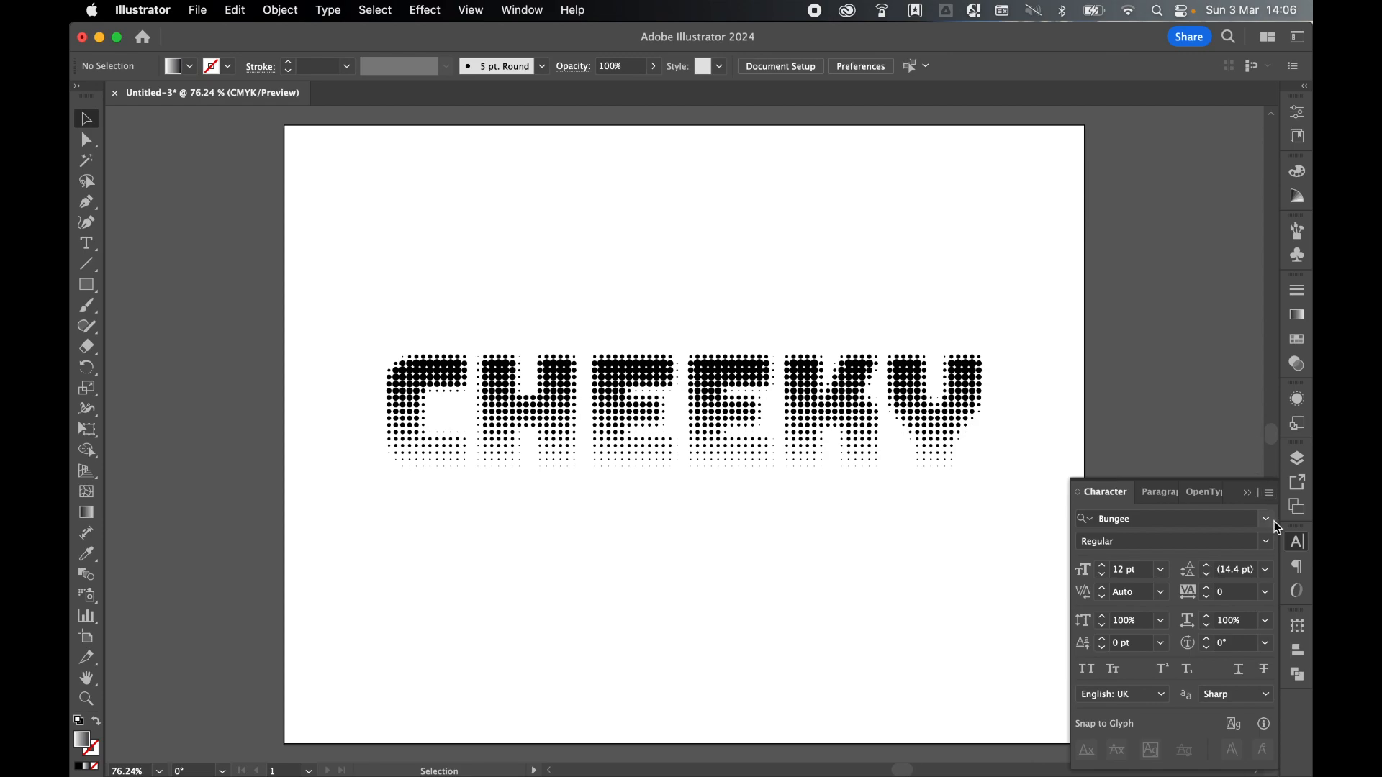
left_click(1290, 545)
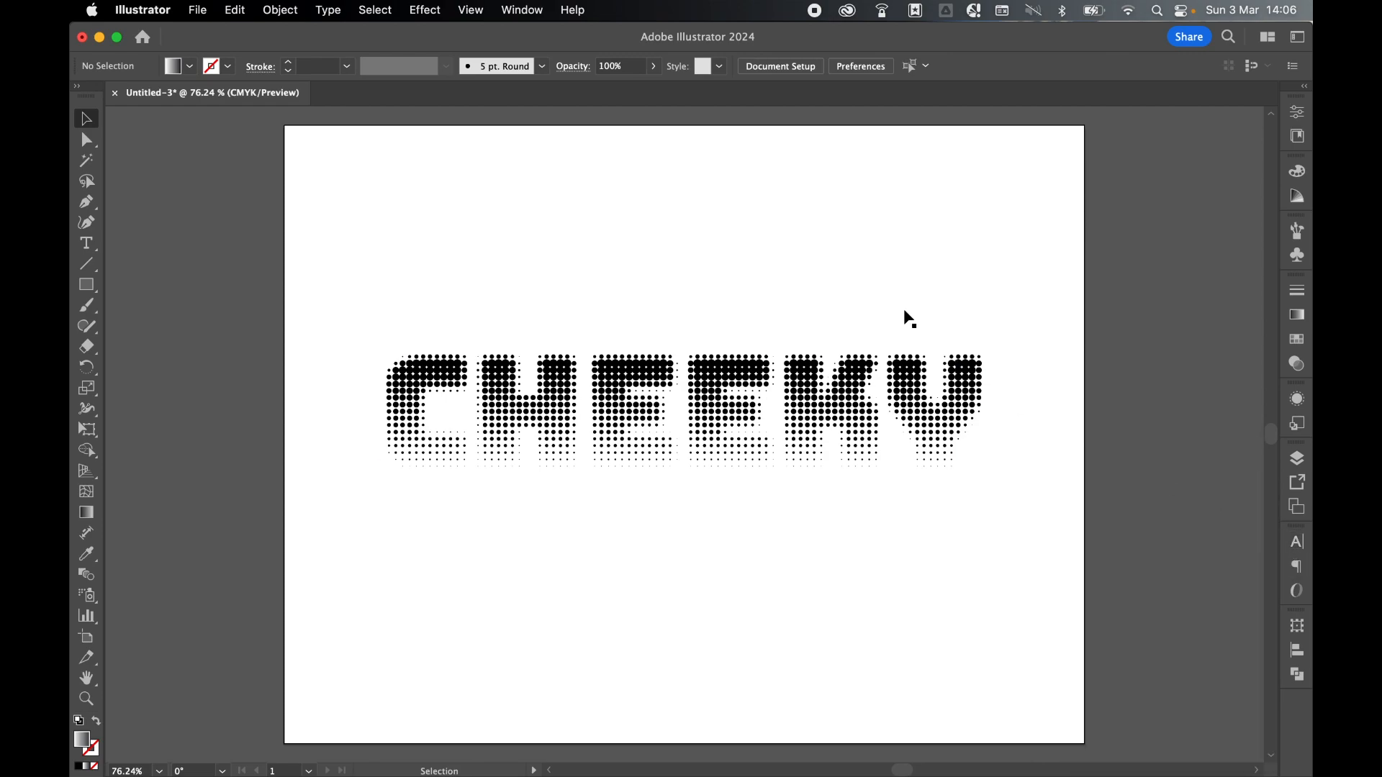
left_click(87, 287)
double_click(81, 740)
left_click(969, 304)
left_click(993, 249)
left_click(1008, 309)
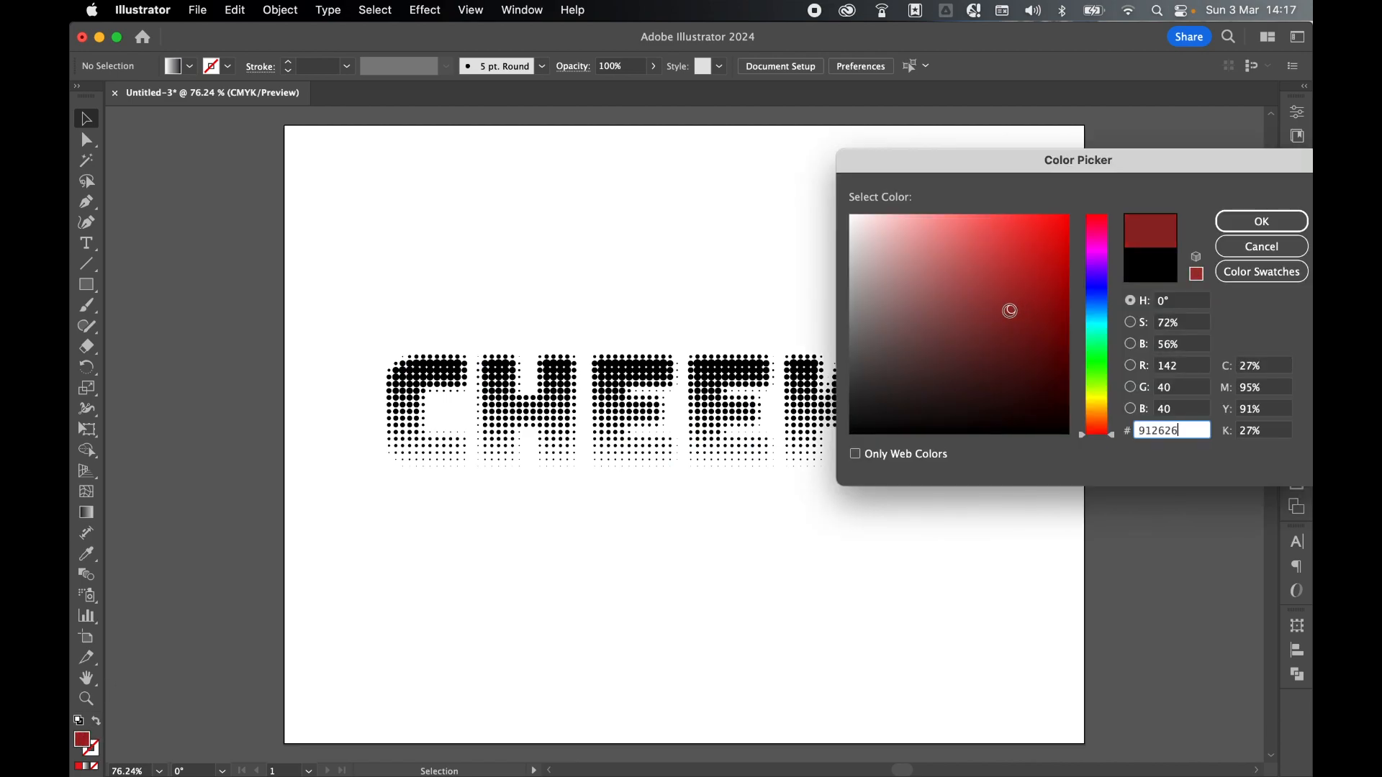
left_click(1242, 248)
Set the fill to a dark red swatch and draw a rectangle that completely covers the word CHEEKY
left_click(1296, 339)
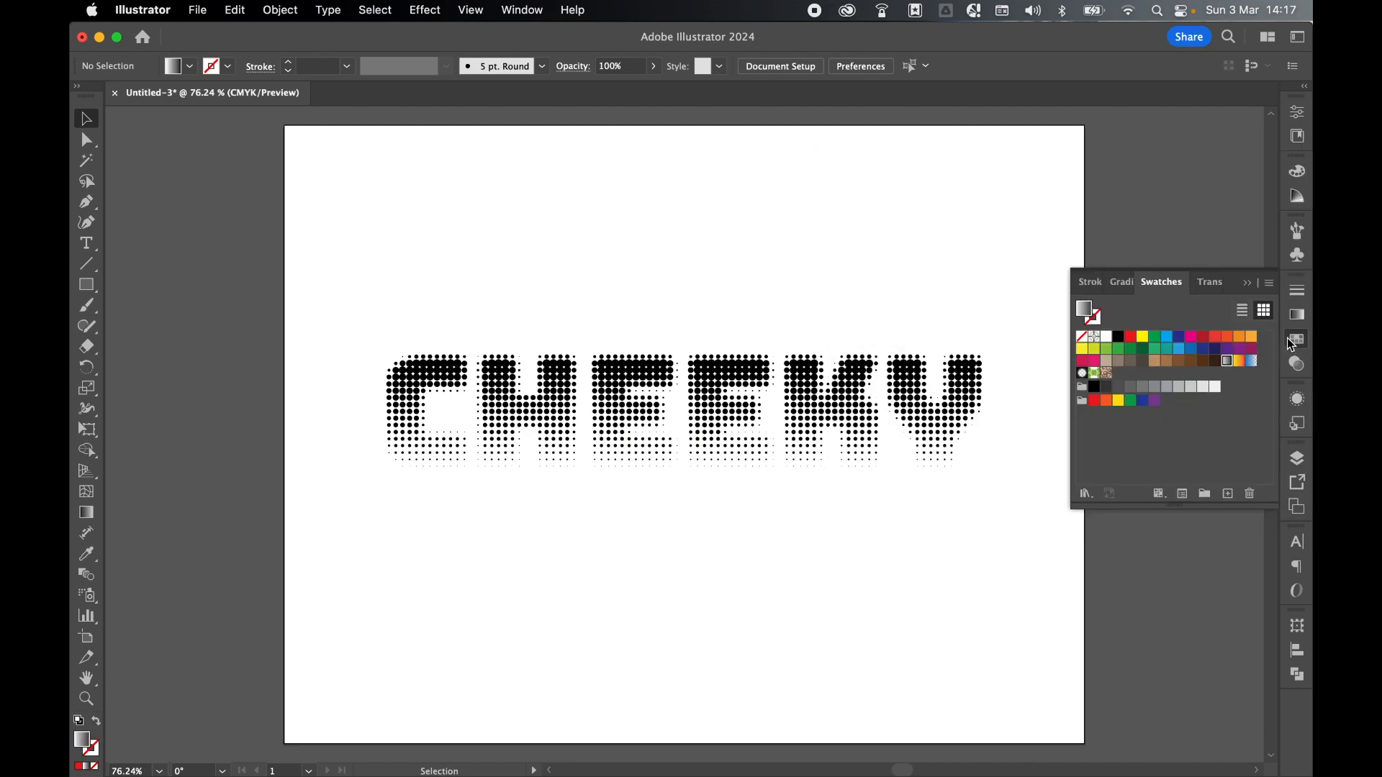
left_click(1208, 343)
left_click(1299, 338)
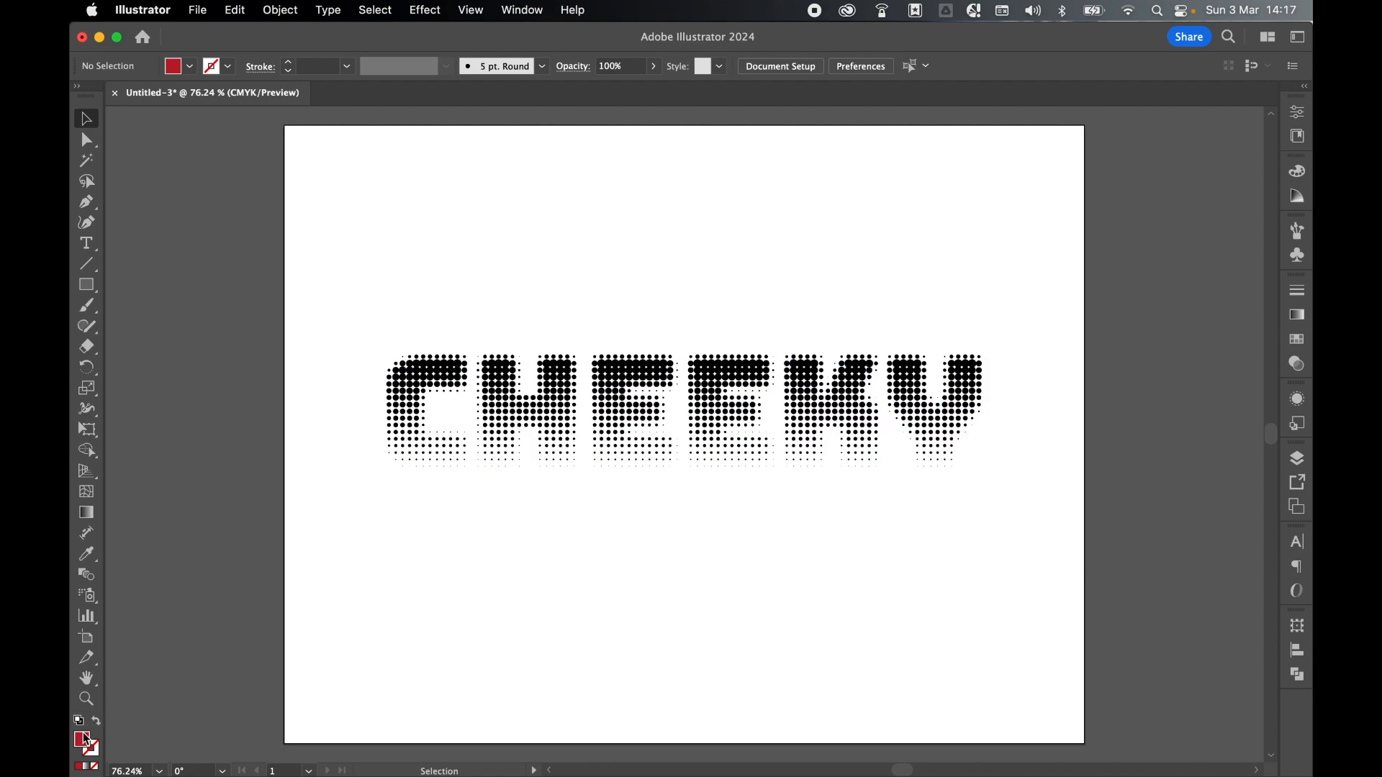
left_click_drag(87, 285, 127, 285)
left_click_drag(353, 284, 1034, 545)
key("v")
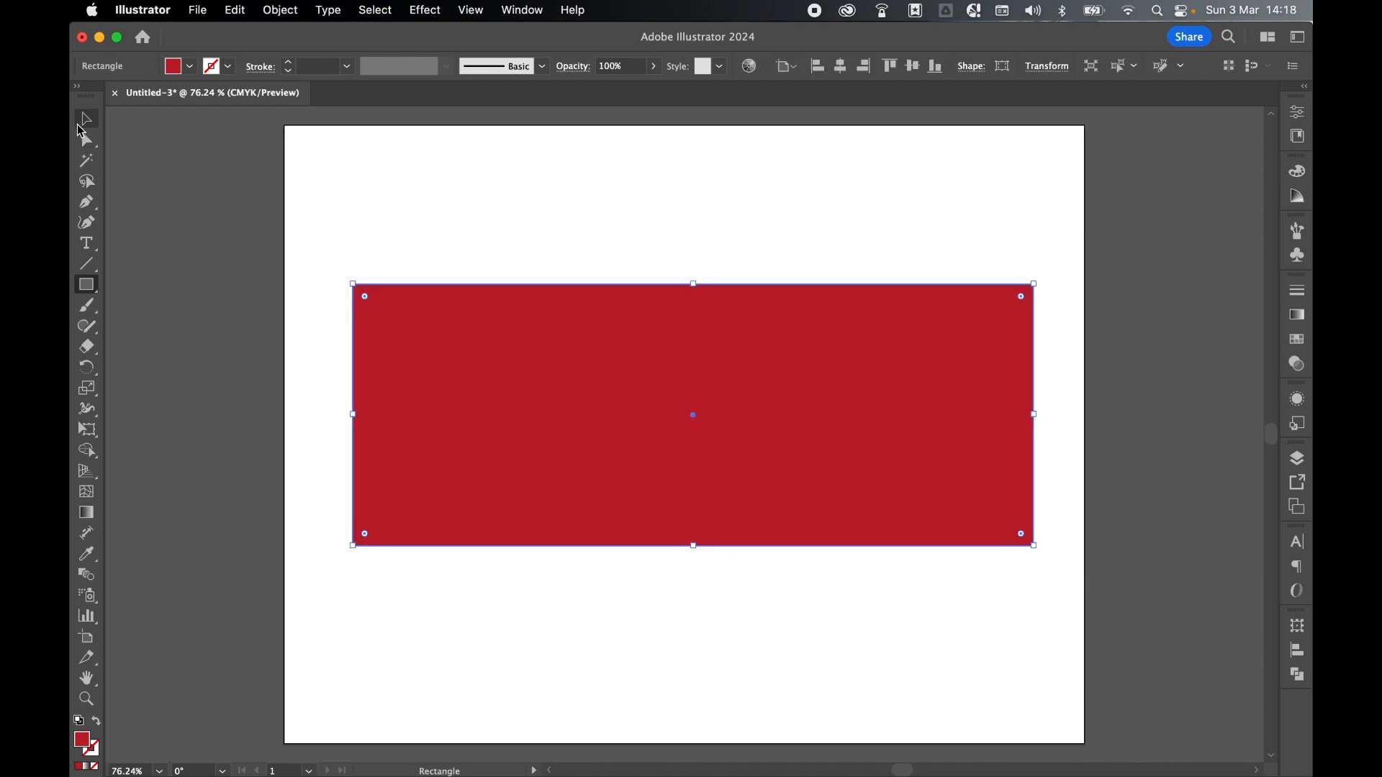
Send the red rectangle to the back, behind the halftone text
right_click(729, 425)
mouse_move(797, 684)
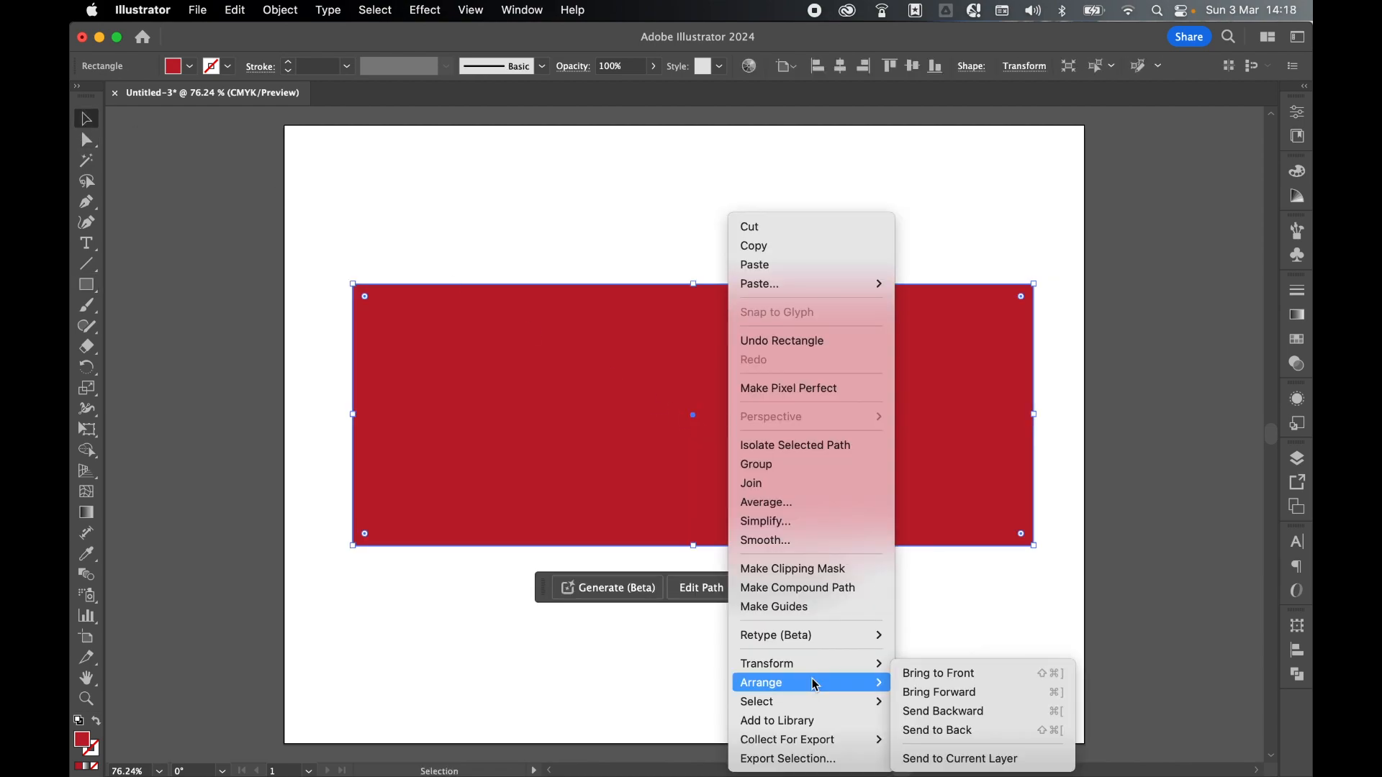
left_click(938, 731)
Make an opacity mask from the halftone text over the red rectangle, with Invert Mask enabled
left_click_drag(576, 205, 751, 593)
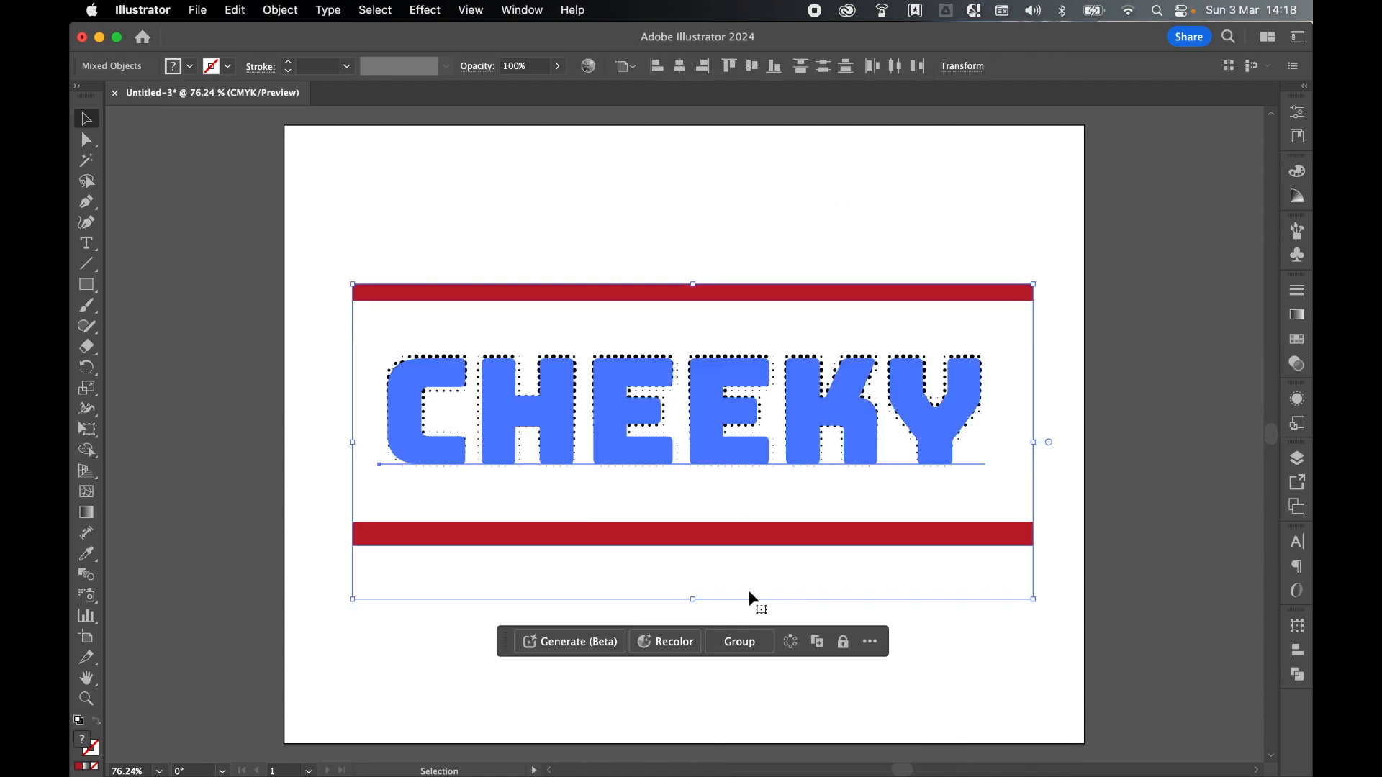
left_click(536, 10)
scroll(603, 504, "down", 5)
left_click(576, 582)
left_click(1227, 339)
left_click(1202, 375)
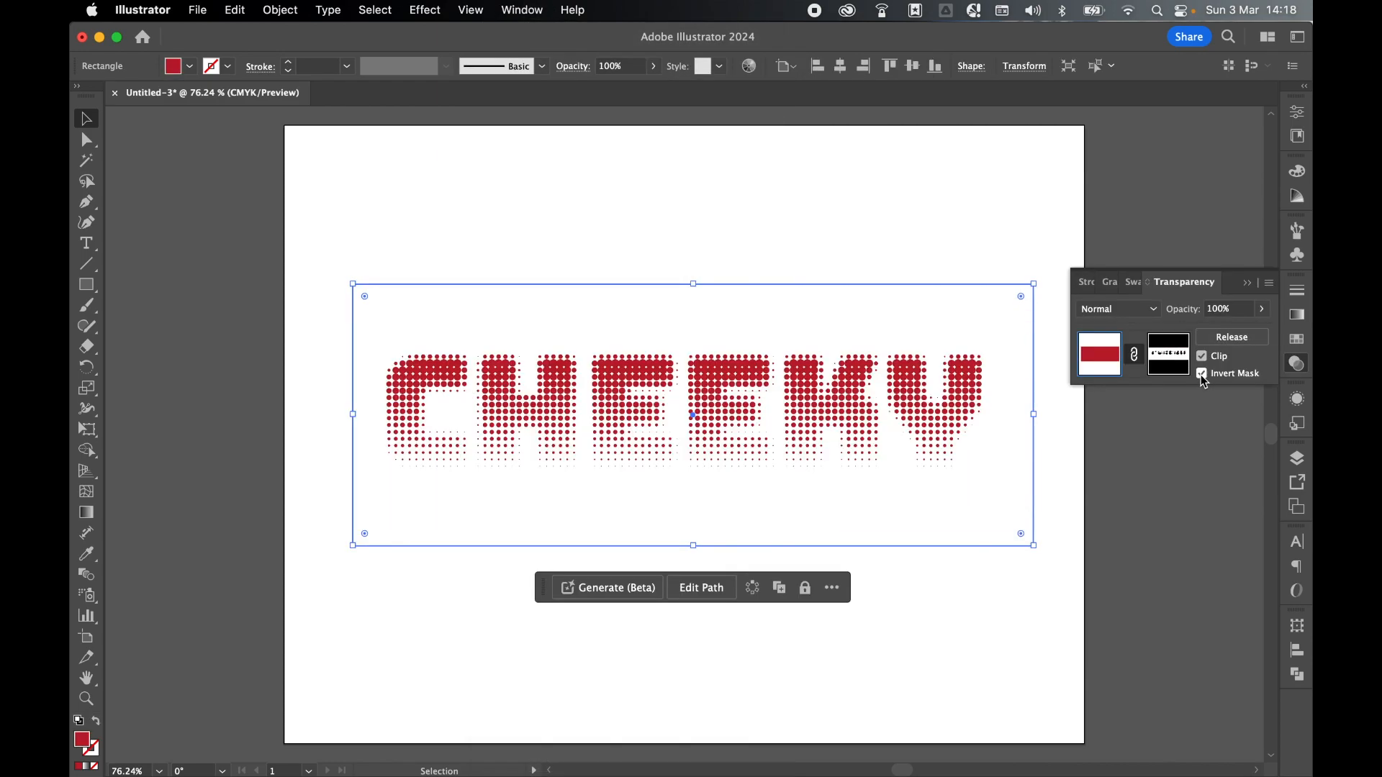
Switch from the opacity mask back to the masked rectangle and recolor the rectangle magenta
left_click(1169, 354)
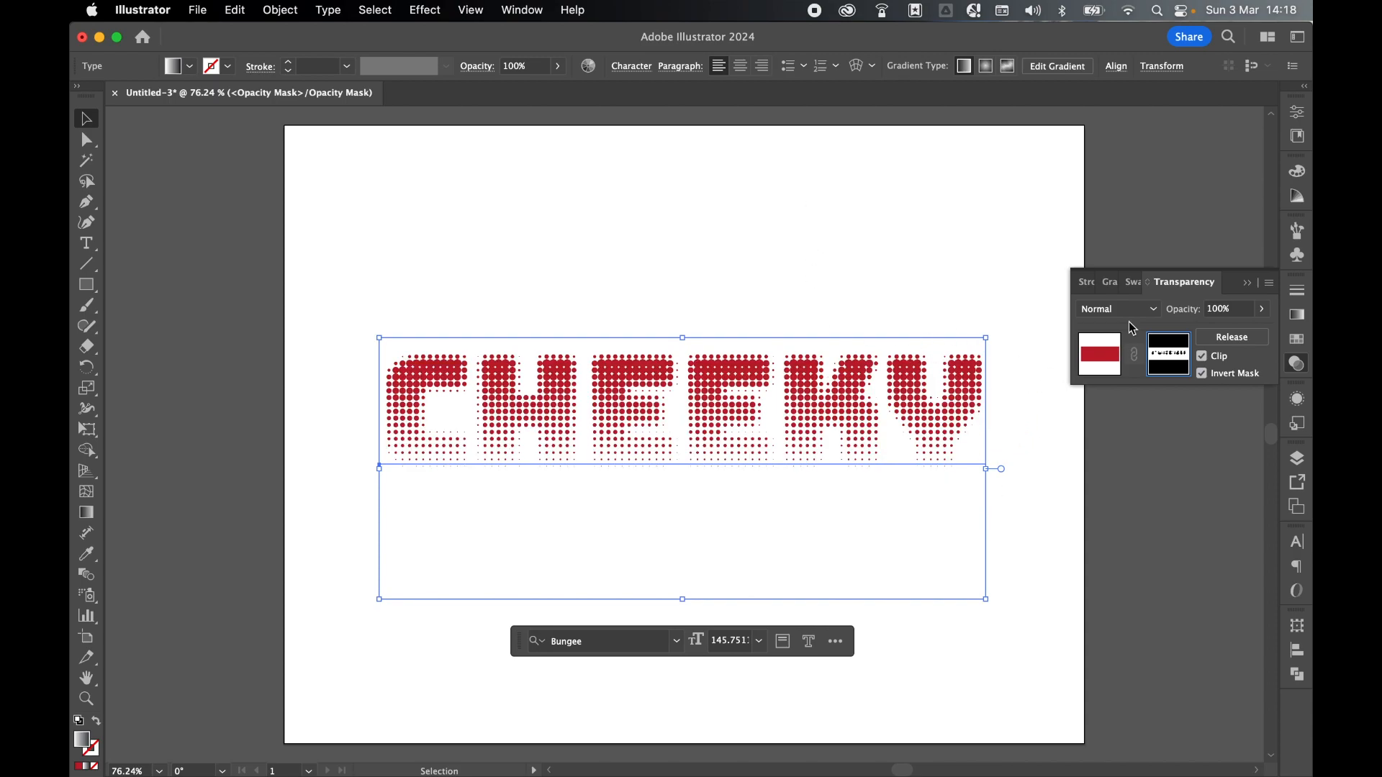
left_click(1101, 368)
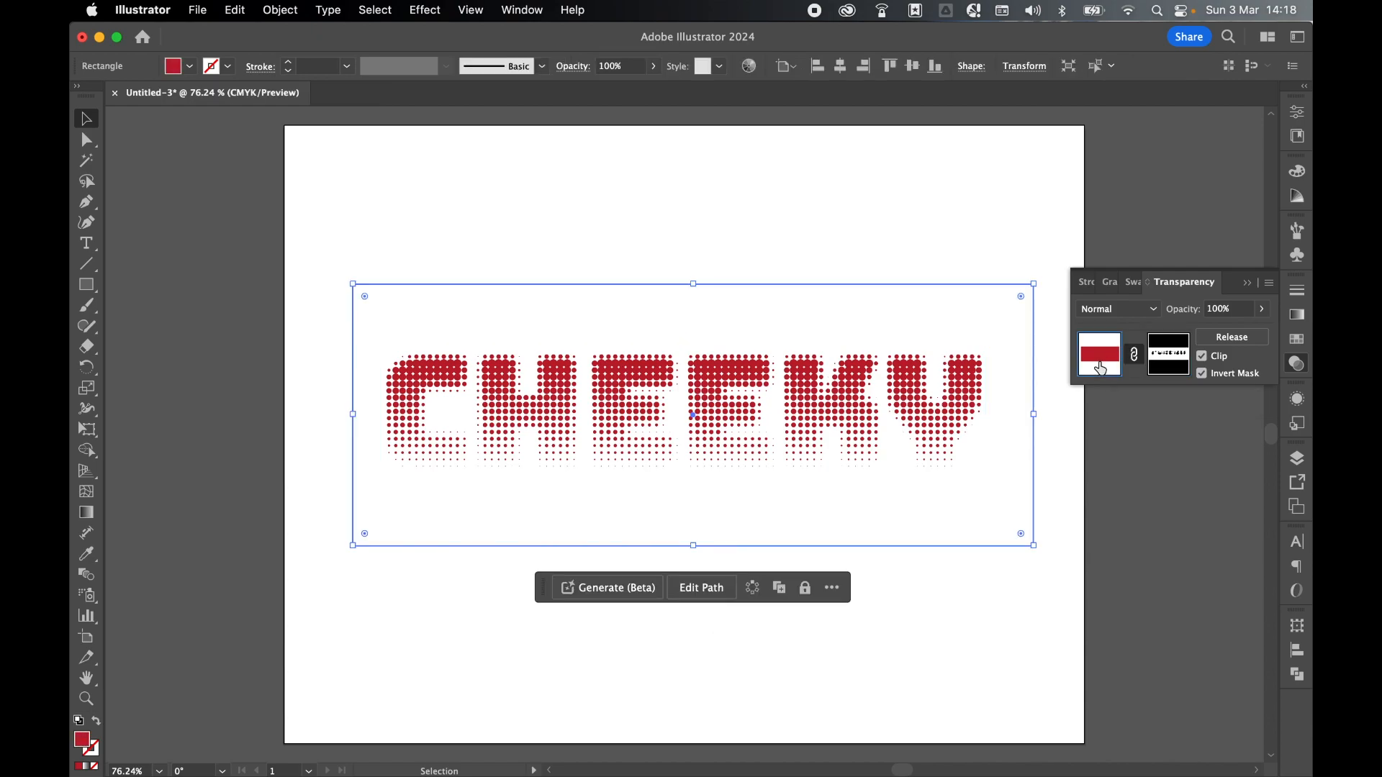
left_click(1297, 339)
left_click(1239, 338)
left_click(1216, 337)
left_click(1191, 337)
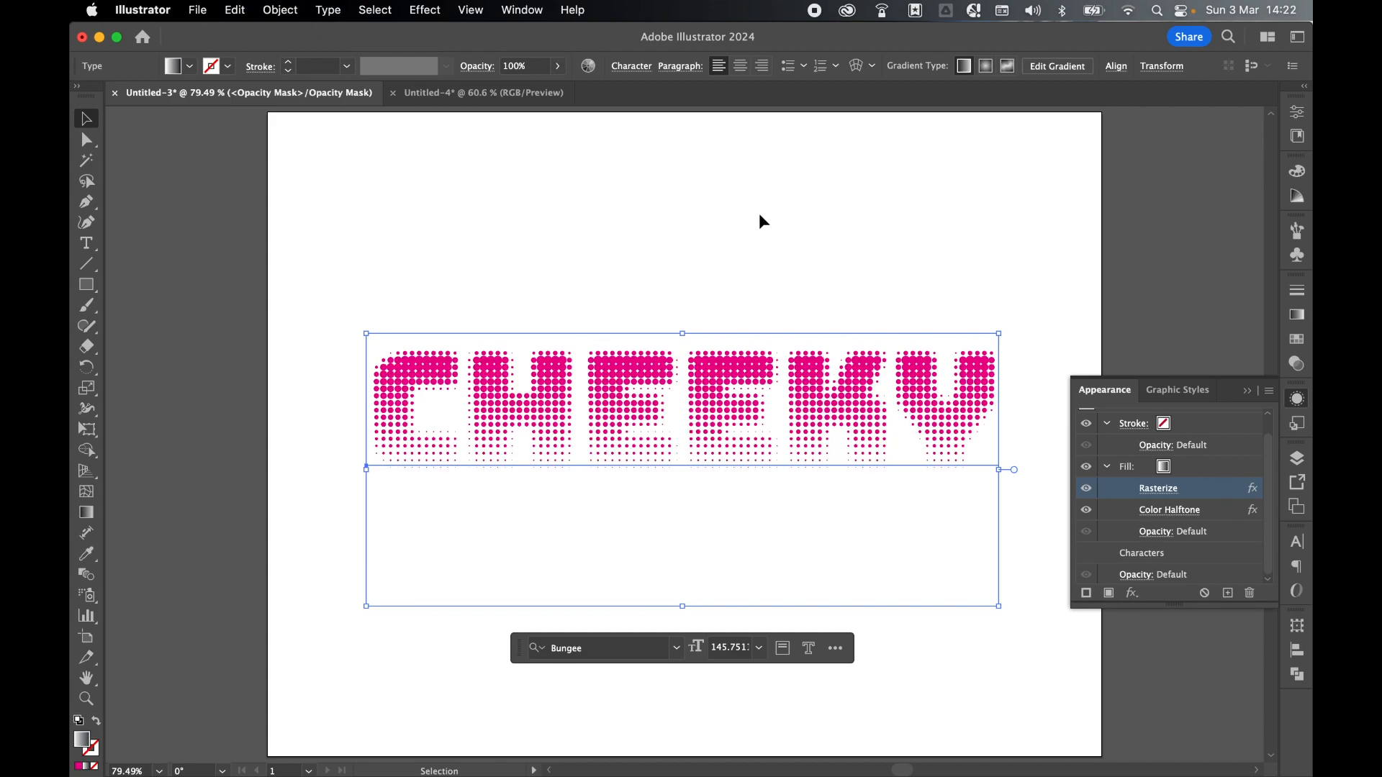
Check the Color Halftone settings of the magenta halftone text
left_click(1169, 510)
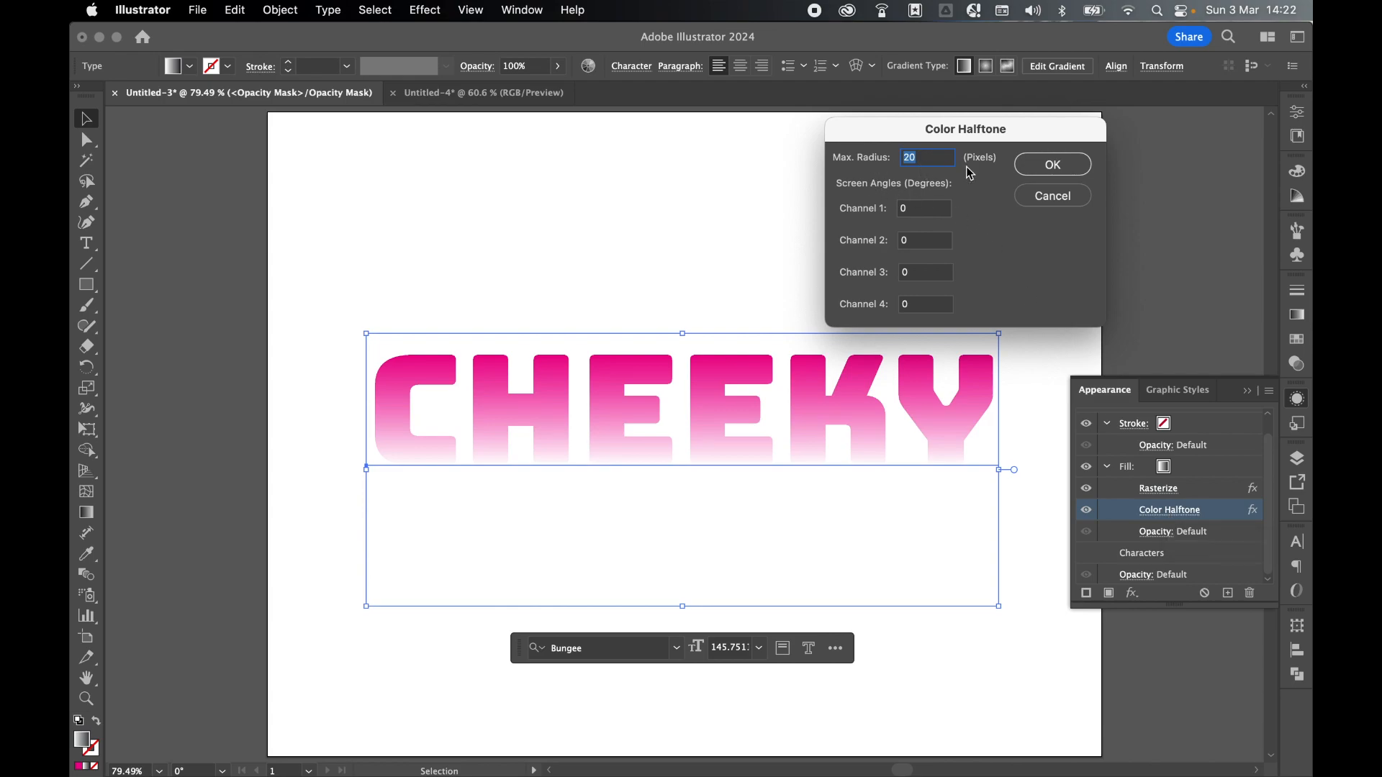
left_click(1031, 166)
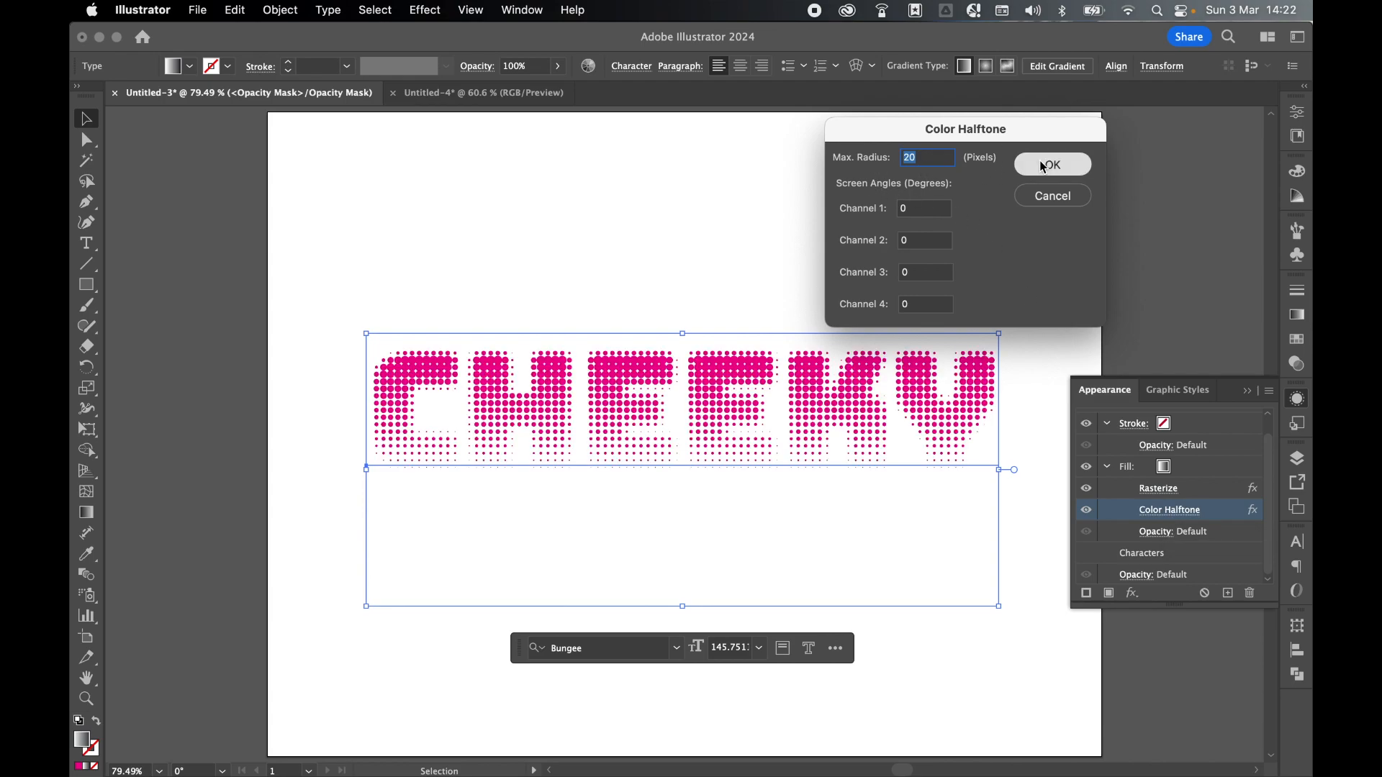
Switch to the Untitled-4 document and try a Color Halftone maximum radius of 20 pixels on its text
left_click(573, 97)
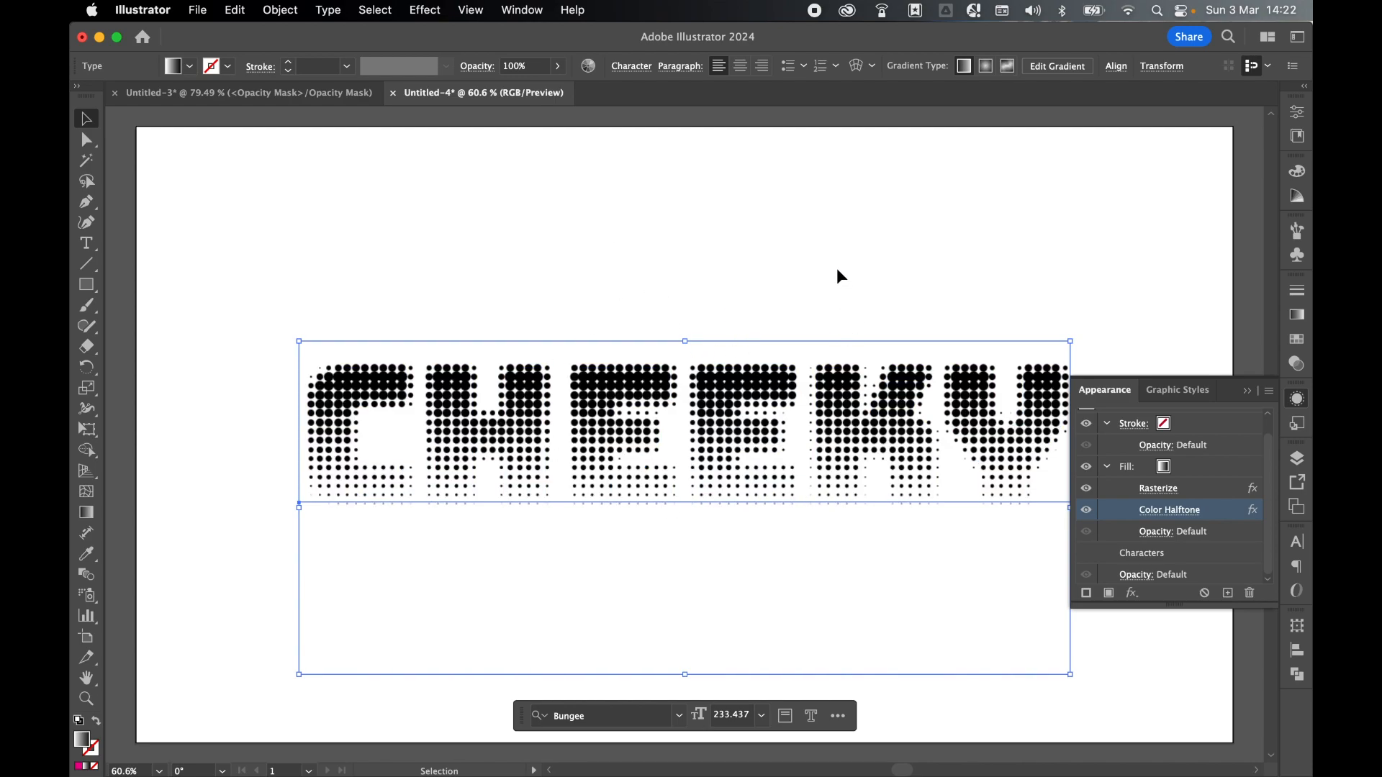
left_click(1191, 513)
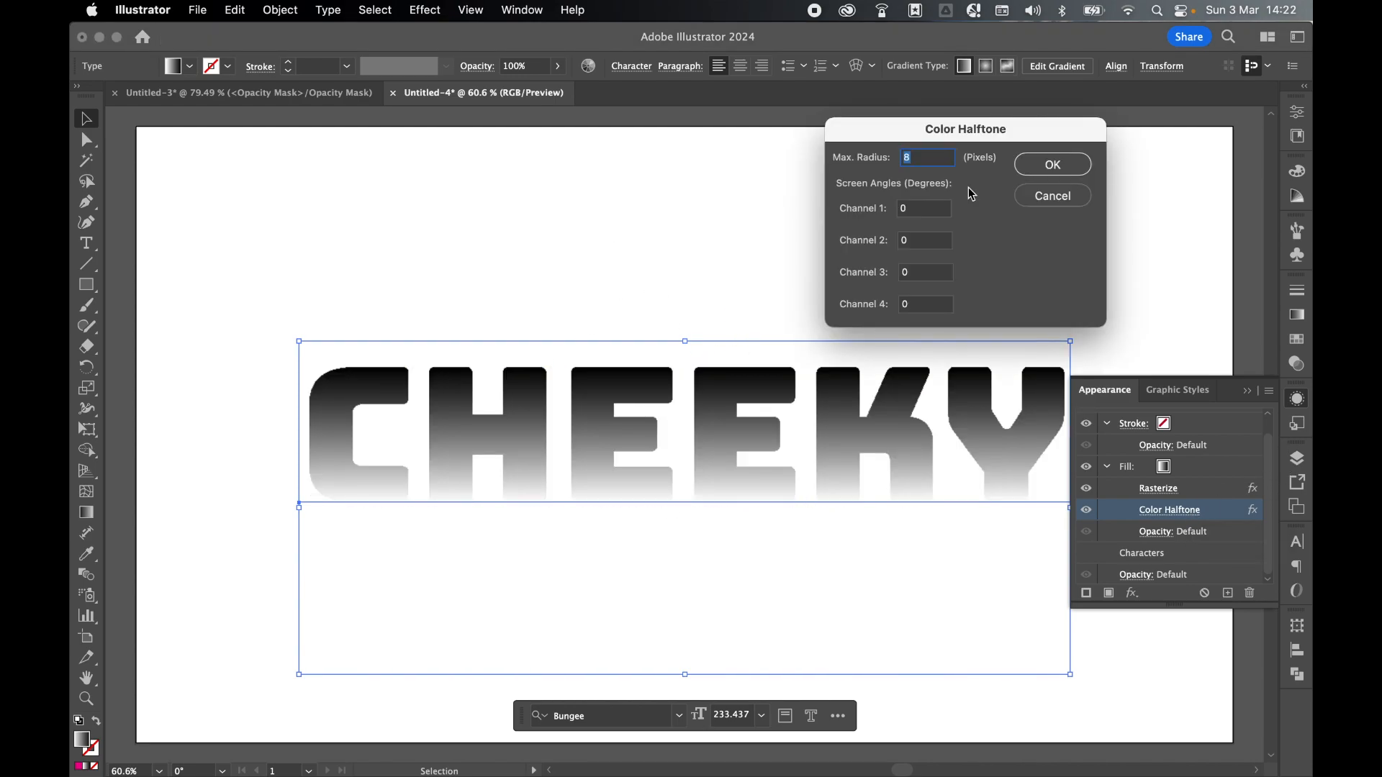
type("20")
left_click(1055, 169)
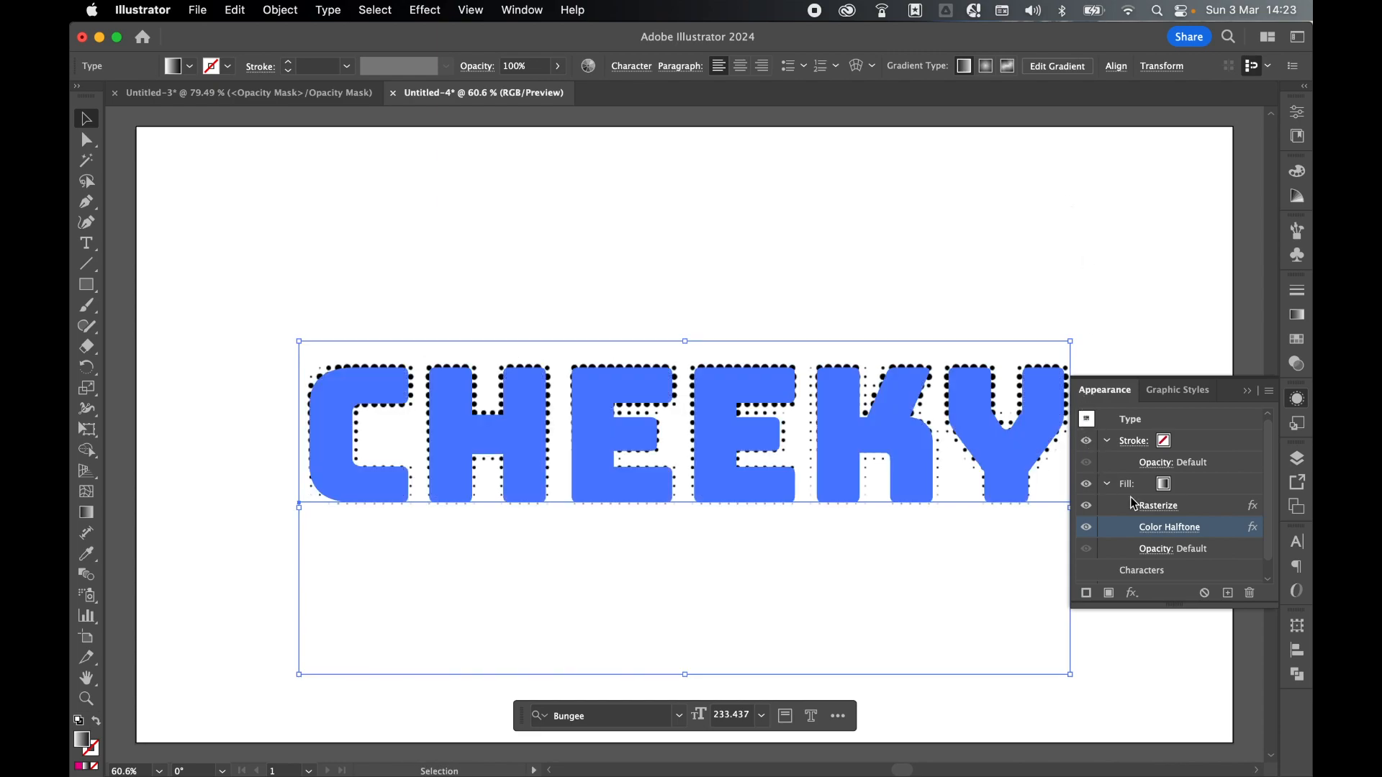
Set the Rasterize effect's resolution to High (300 ppi) on the Untitled-4 text, then deselect it
left_click(1160, 506)
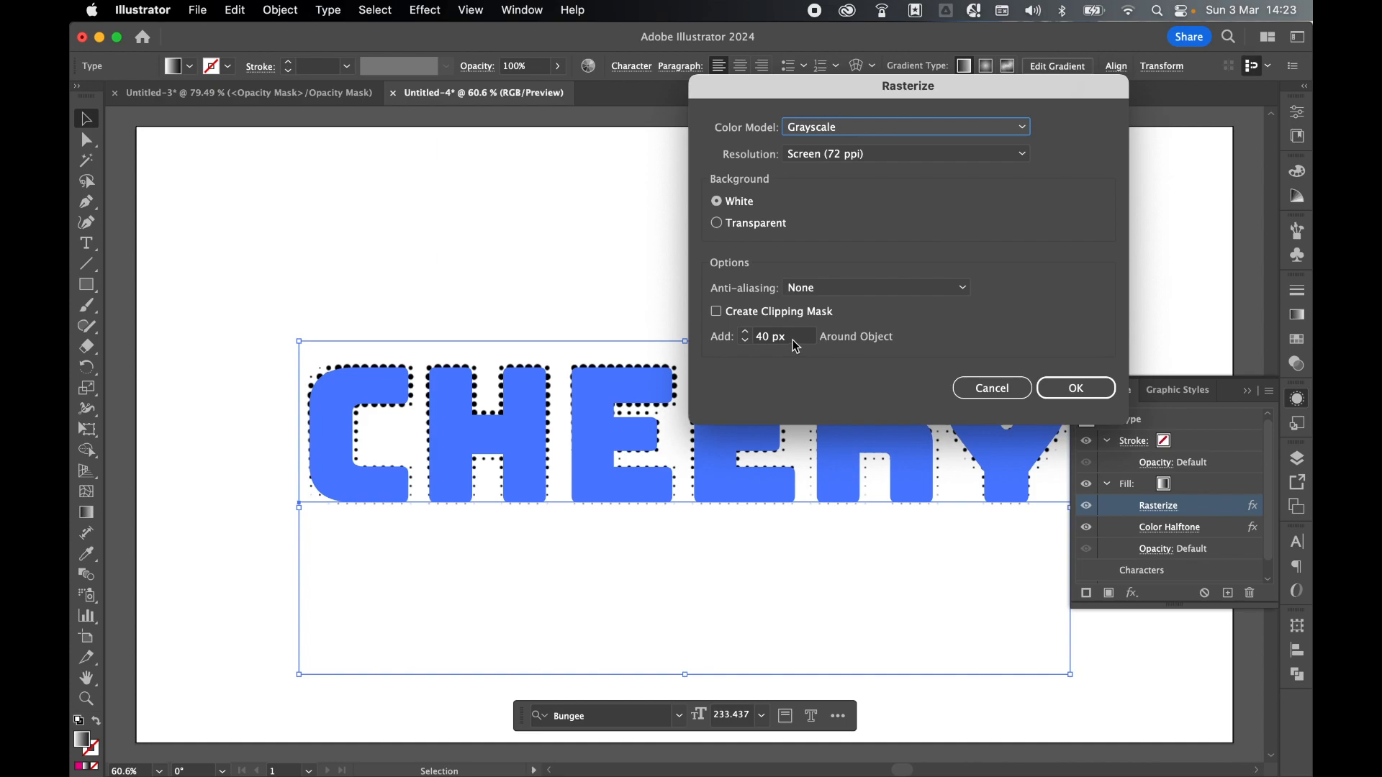
left_click(833, 136)
left_click(830, 165)
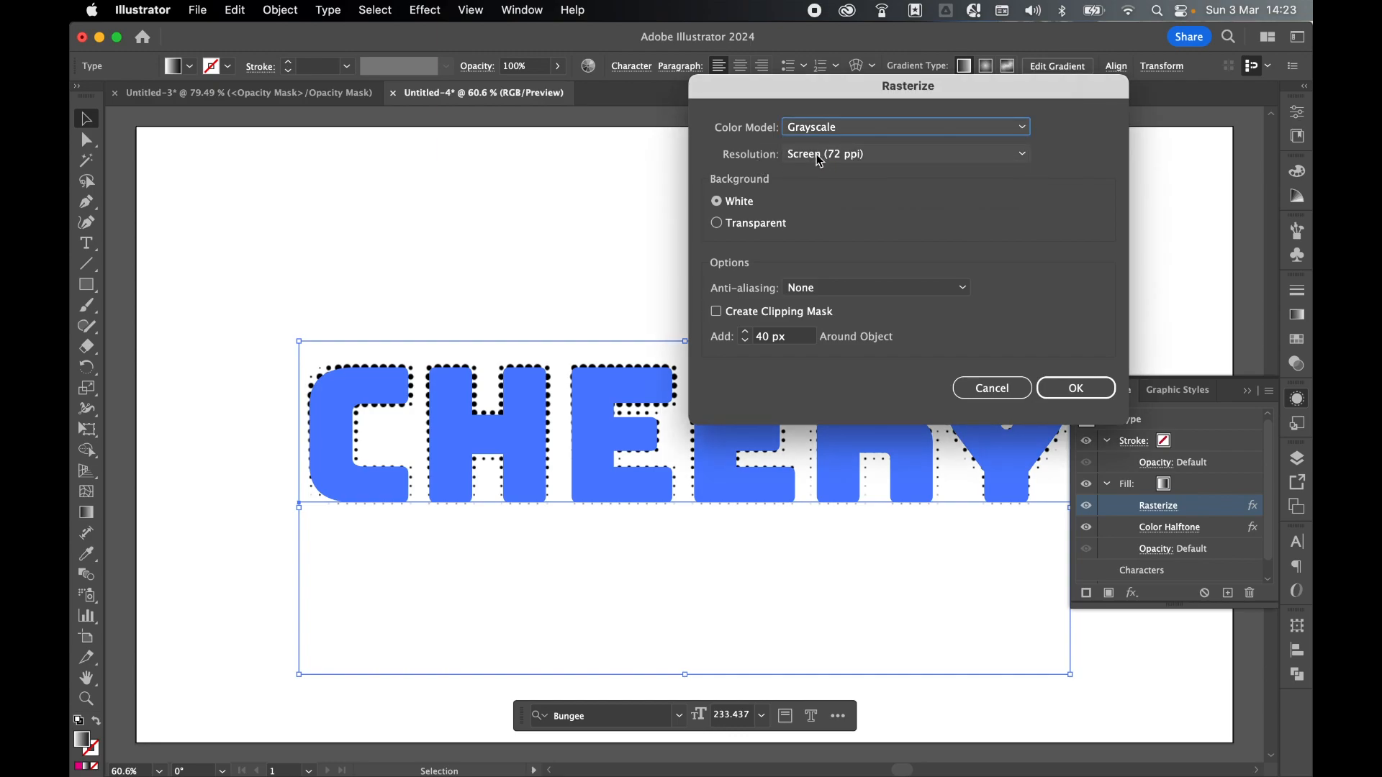
left_click(821, 162)
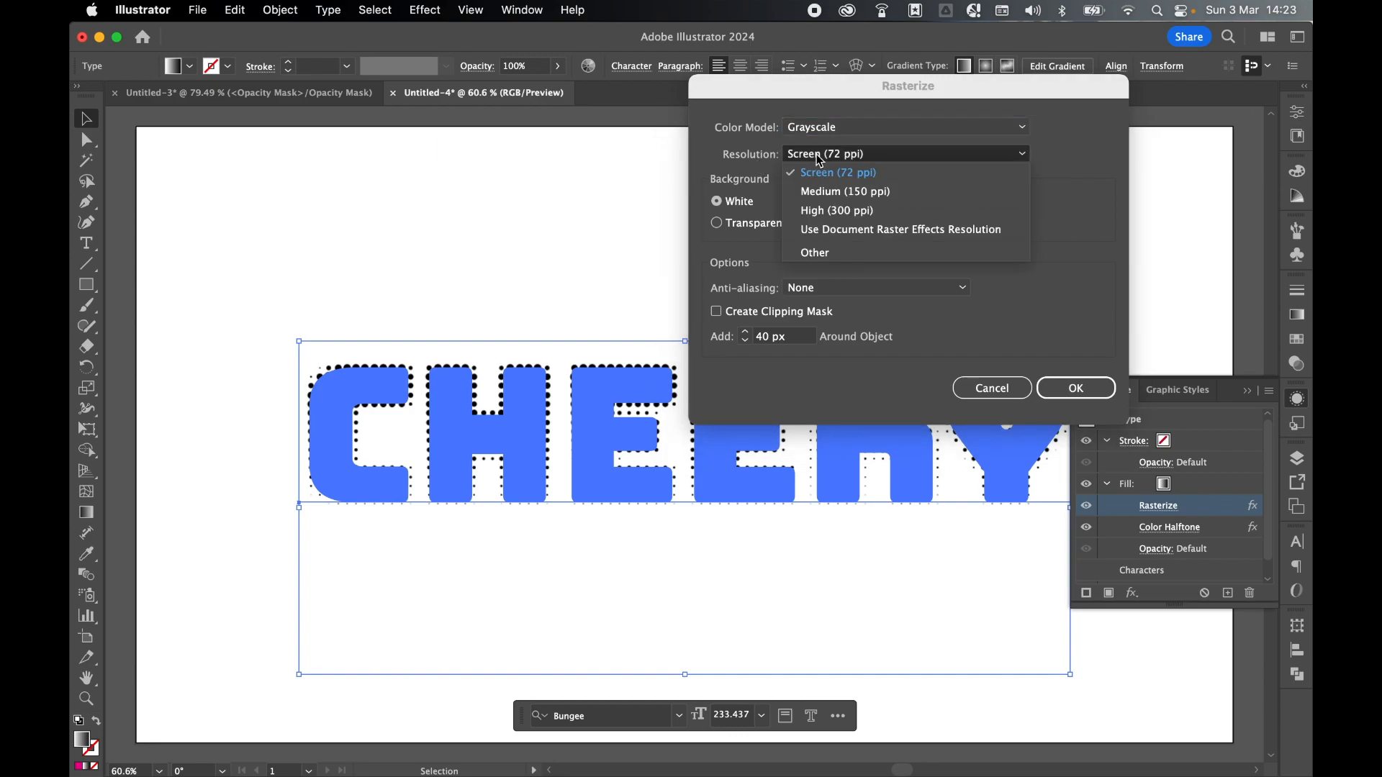
left_click(817, 212)
left_click(1071, 388)
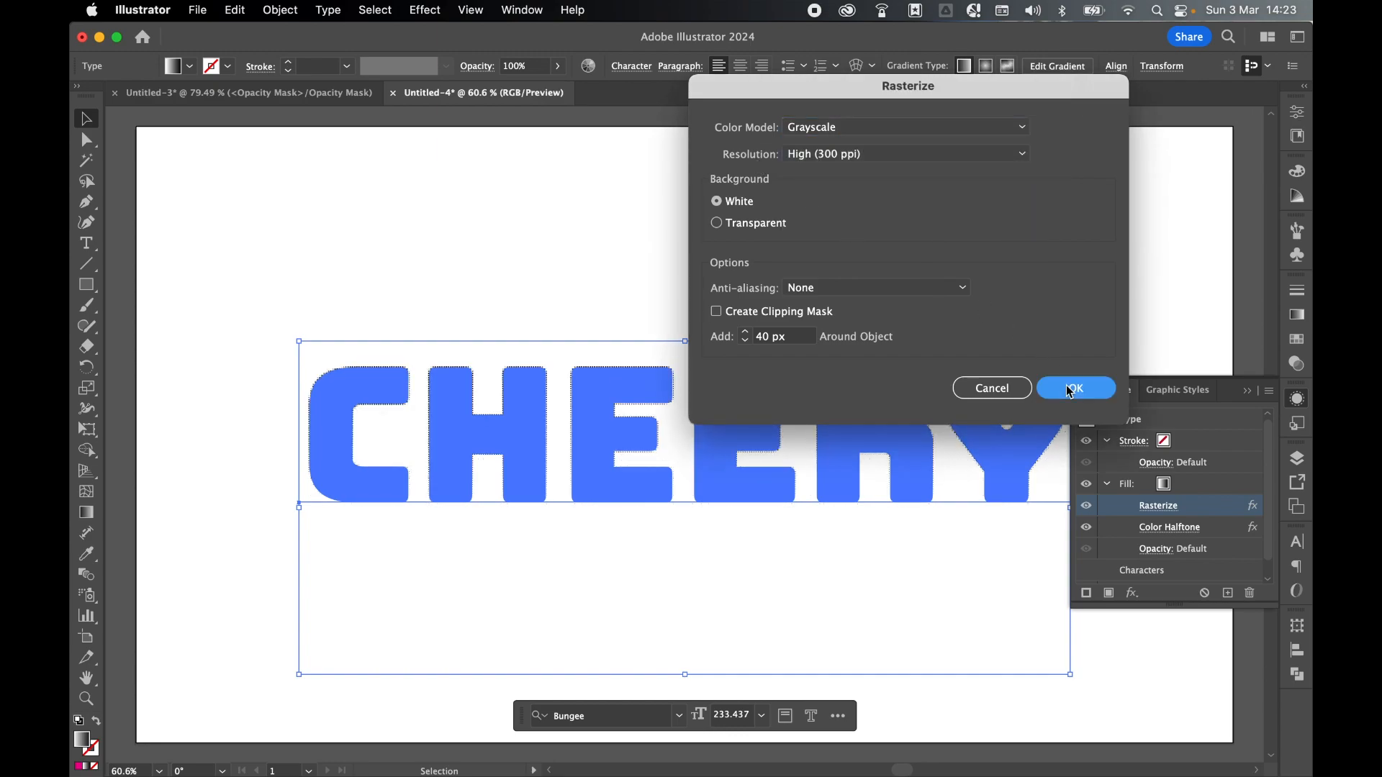
left_click(1031, 307)
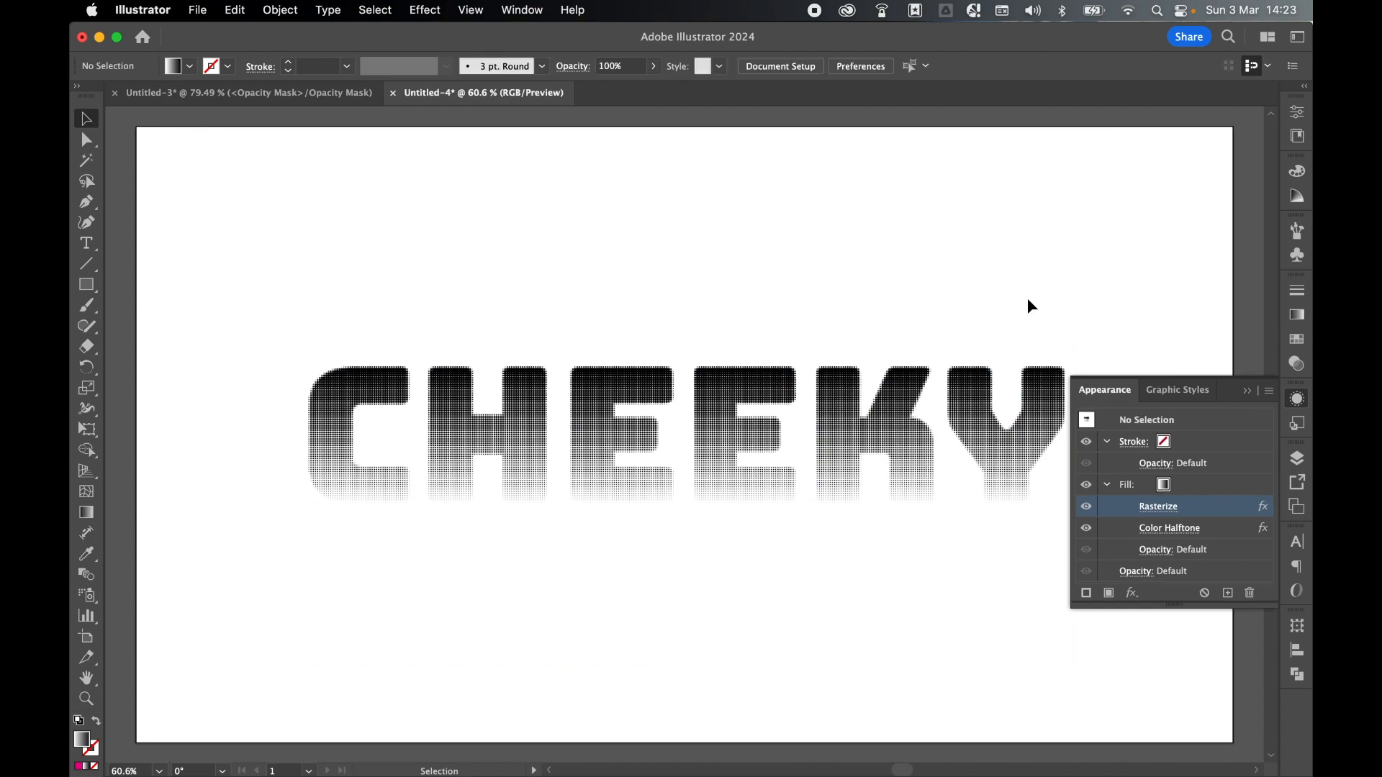